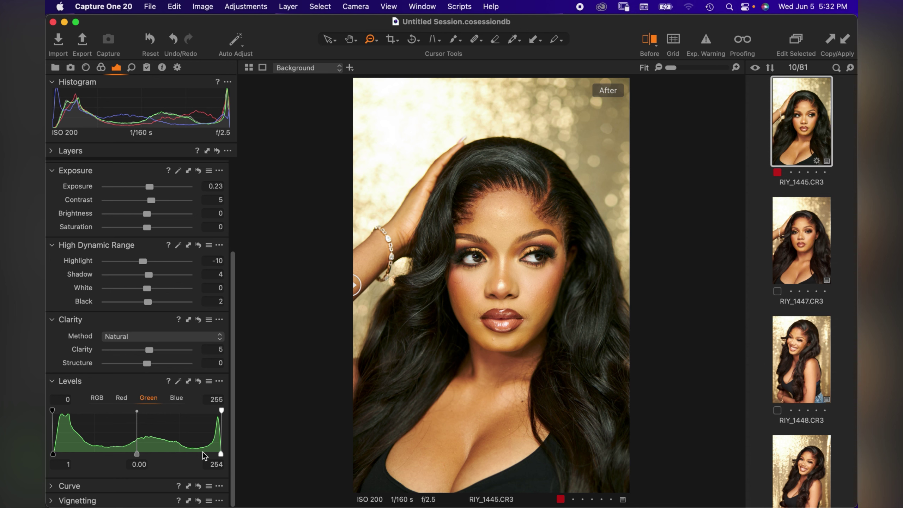
Review the Levels for the red, green and blue channels of the portrait
click(122, 399)
click(149, 400)
click(178, 399)
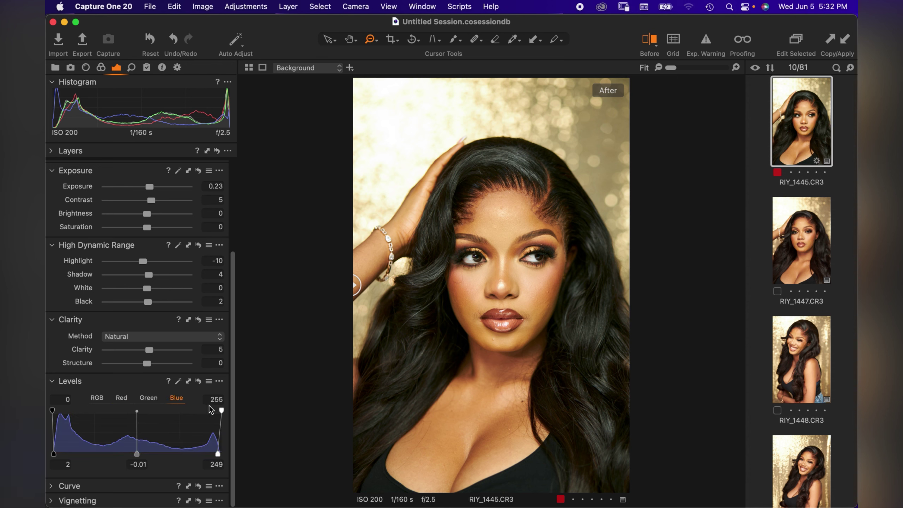
Slightly lower the saturation of the orange range in the Basic Color Editor
click(101, 68)
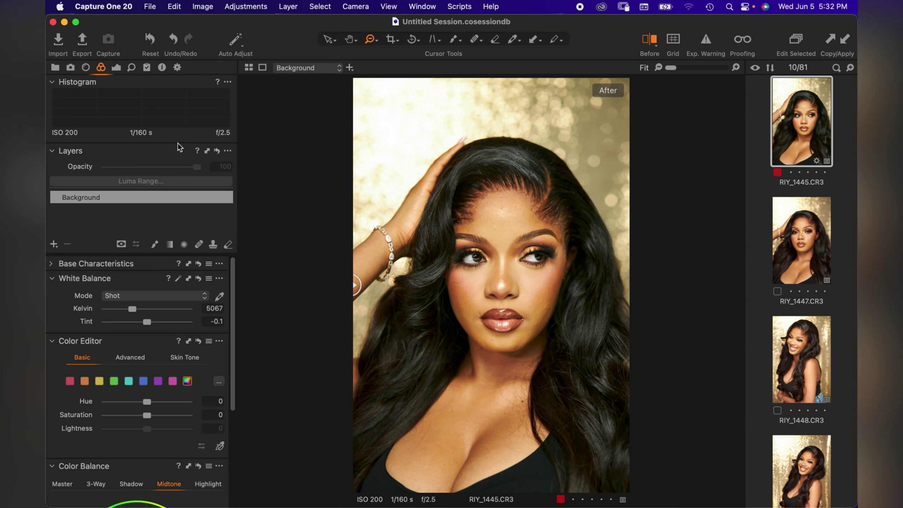
drag(234, 301, 233, 331)
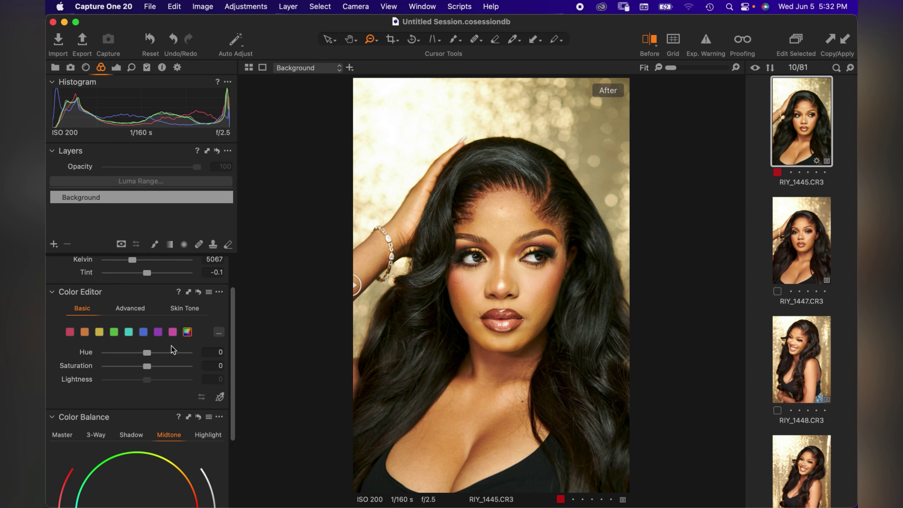
click(86, 332)
drag(147, 368, 145, 367)
mouse_move(47, 329)
click(60, 360)
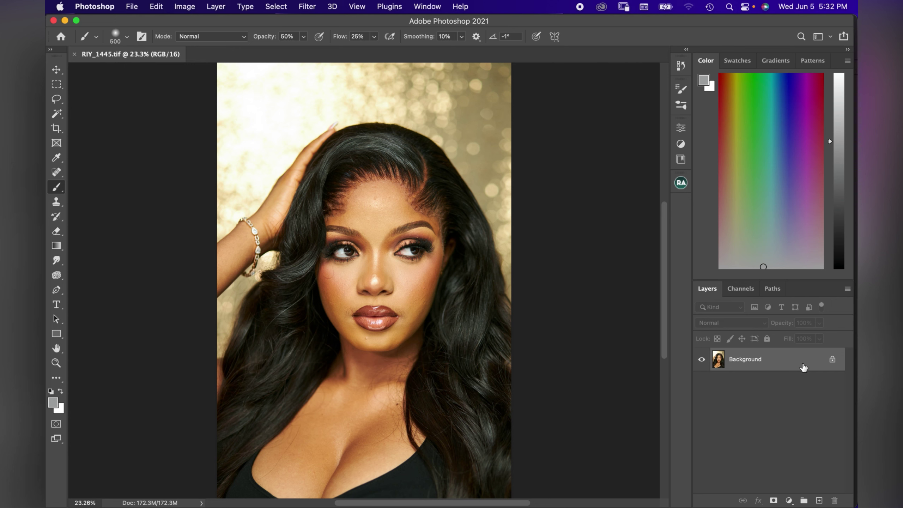
Switch to Photoshop, duplicate the Background layer of RIY_1445.tif and open the Beauty Retouch extension
drag(813, 367, 820, 500)
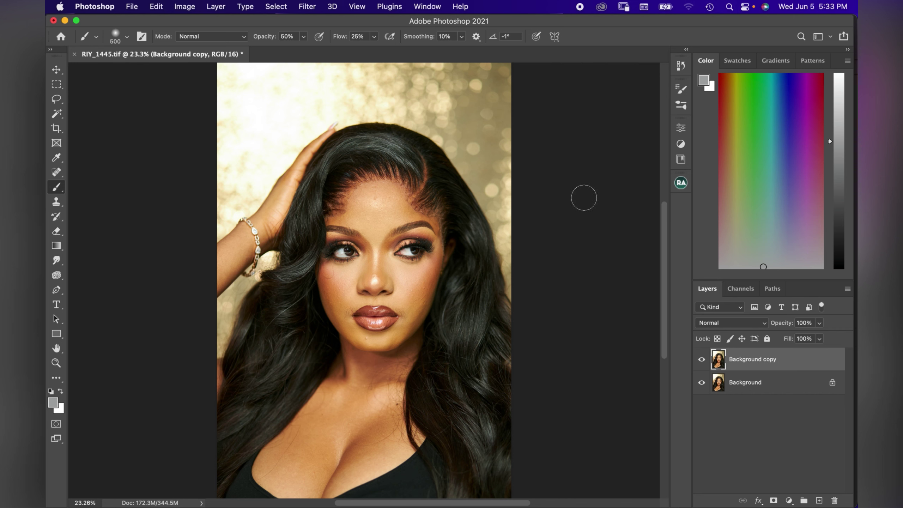
click(681, 182)
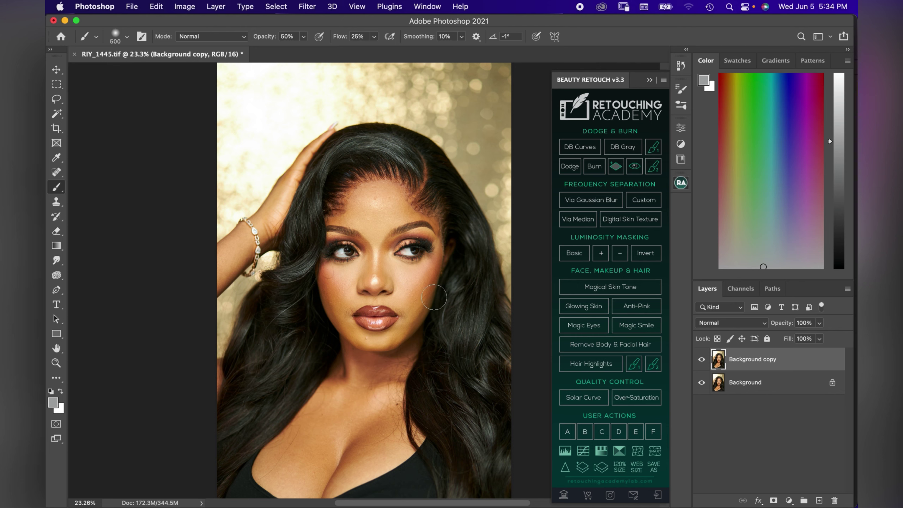
Remove the stray hair on the cheek and the marks beside the mouth corner with the Spot Healing Brush
scroll(439, 276, up, 6)
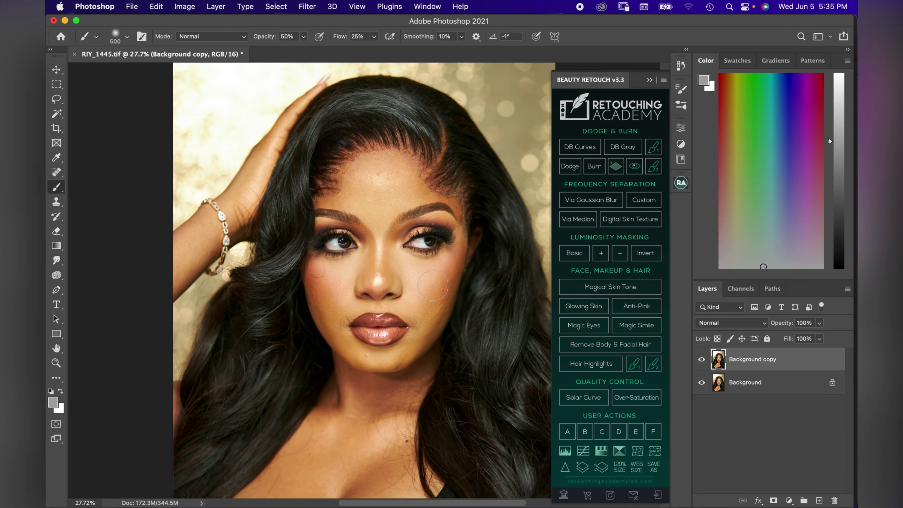
scroll(445, 280, right, 4)
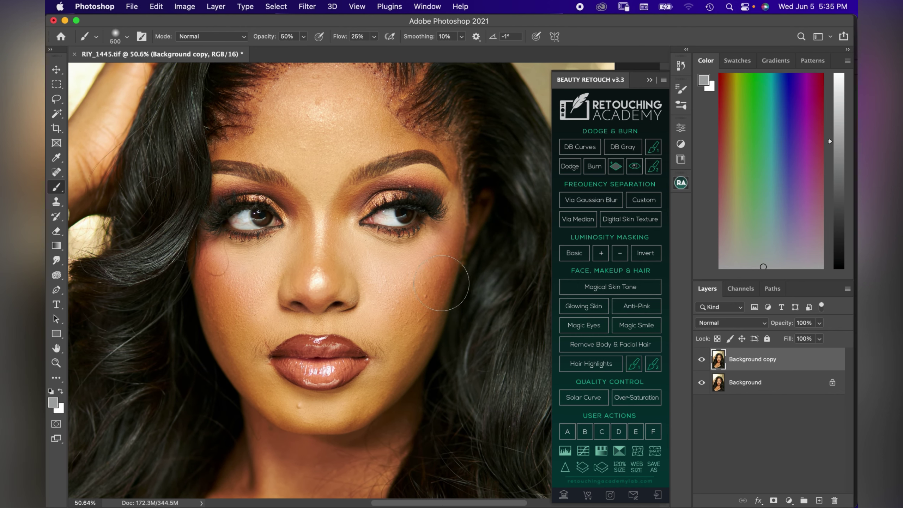
click(56, 171)
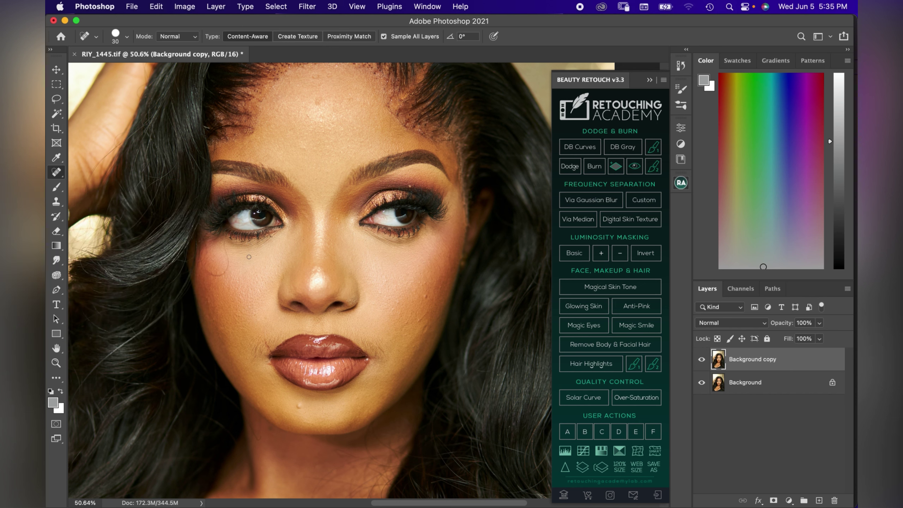
key(bracketright)
drag(224, 244, 216, 273)
mouse_move(266, 340)
mouse_down()
mouse_move(269, 354)
mouse_move(257, 361)
mouse_up()
Heal the dark marks around both mouth corners and the bumps on the opposite cheek with a 45 px healing brush
scroll(263, 356, up, 3)
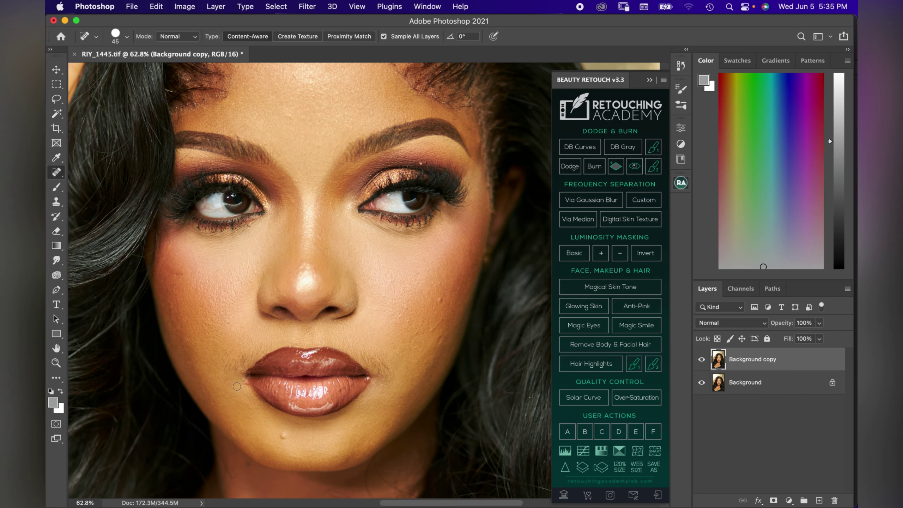
scroll(228, 363, up, 1)
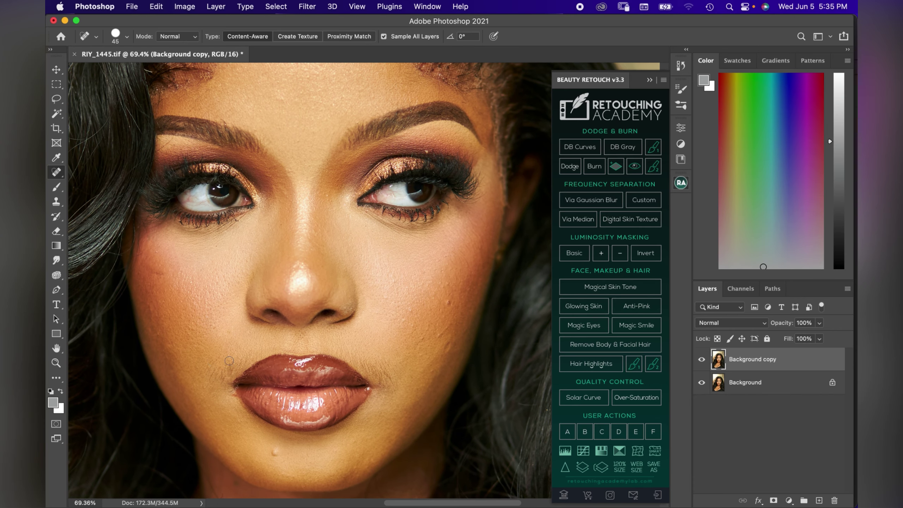
mouse_move(216, 369)
mouse_down()
mouse_move(210, 385)
mouse_move(213, 366)
mouse_move(227, 374)
mouse_move(230, 367)
mouse_up()
click(229, 393)
drag(387, 376, 394, 386)
drag(448, 303, 448, 291)
drag(425, 335, 422, 341)
click(410, 310)
click(427, 282)
Enlarge the healing brush and remove the blemishes across the upper forehead near the hairline
scroll(467, 153, up, 5)
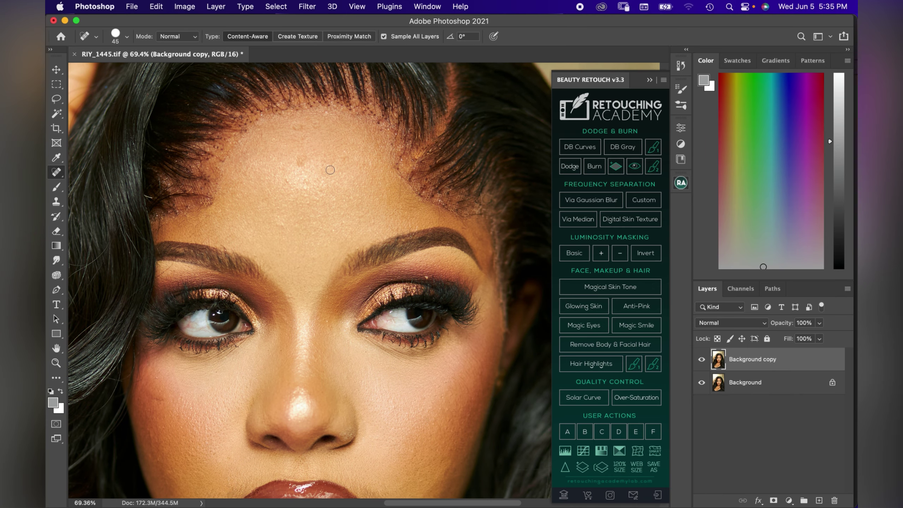
key(bracketright)
key(bracketright)
mouse_move(239, 140)
mouse_down()
mouse_move(209, 201)
mouse_move(180, 210)
mouse_move(234, 144)
mouse_up()
key(bracketright)
drag(293, 127, 305, 125)
drag(299, 151, 303, 163)
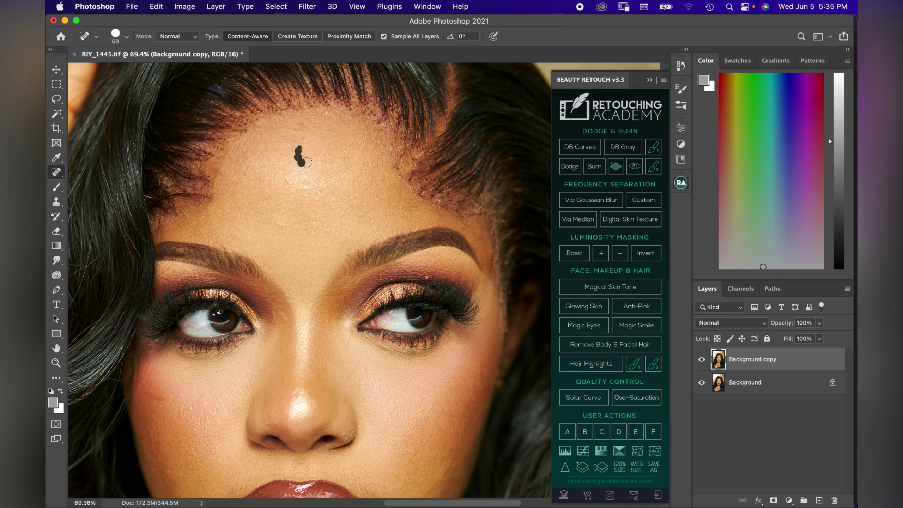
Compare the healed skin with the original by toggling the visibility of the Background copy layer
click(701, 359)
click(702, 360)
click(702, 360)
click(702, 360)
Clean up the spots along the hairline, temple and centre of the forehead with a 60 px healing brush
mouse_move(394, 156)
mouse_down()
mouse_move(421, 199)
mouse_move(463, 220)
mouse_up()
mouse_move(457, 214)
mouse_down()
mouse_move(489, 220)
mouse_move(473, 233)
mouse_move(485, 253)
mouse_up()
drag(503, 303, 500, 340)
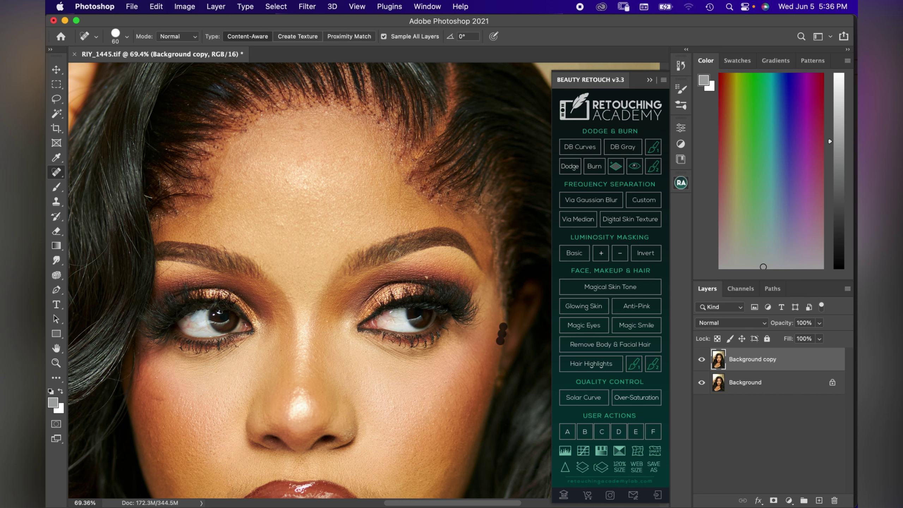
mouse_move(331, 233)
mouse_down()
mouse_move(281, 216)
mouse_move(276, 203)
mouse_up()
Heal the small texture spots on the nose bridge and both cheeks
scroll(303, 145, down, 4)
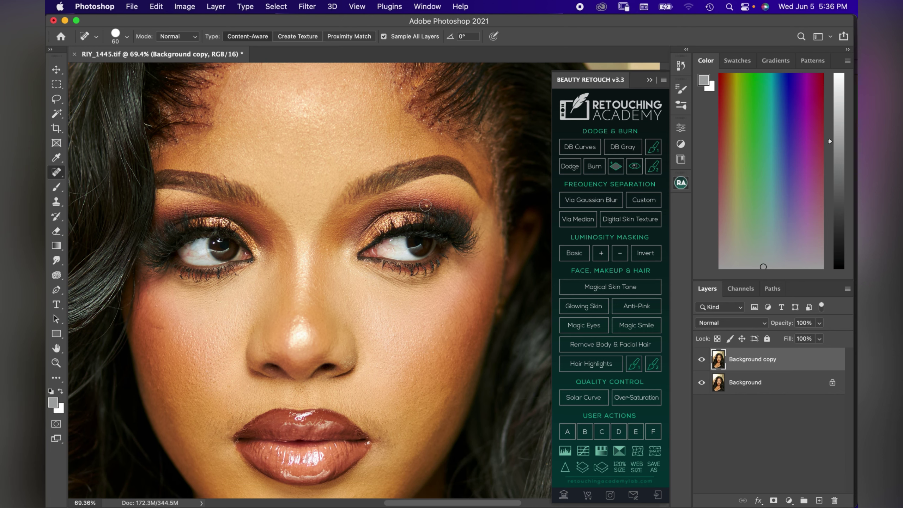
drag(326, 253, 321, 274)
scroll(257, 281, down, 2)
drag(168, 302, 156, 277)
scroll(159, 267, down, 3)
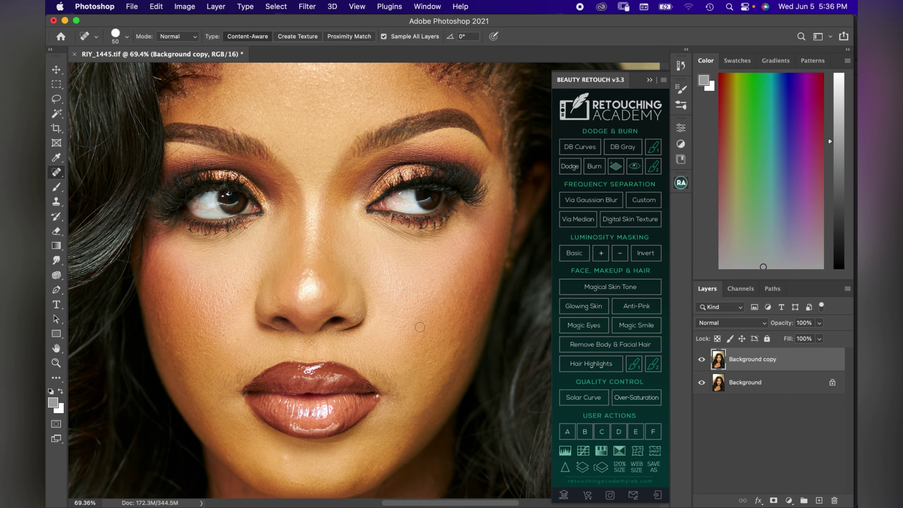
drag(465, 270, 465, 262)
Remove the chin bump and the stray hairs at the jaw edge with a 50 px healing brush
scroll(401, 392, down, 8)
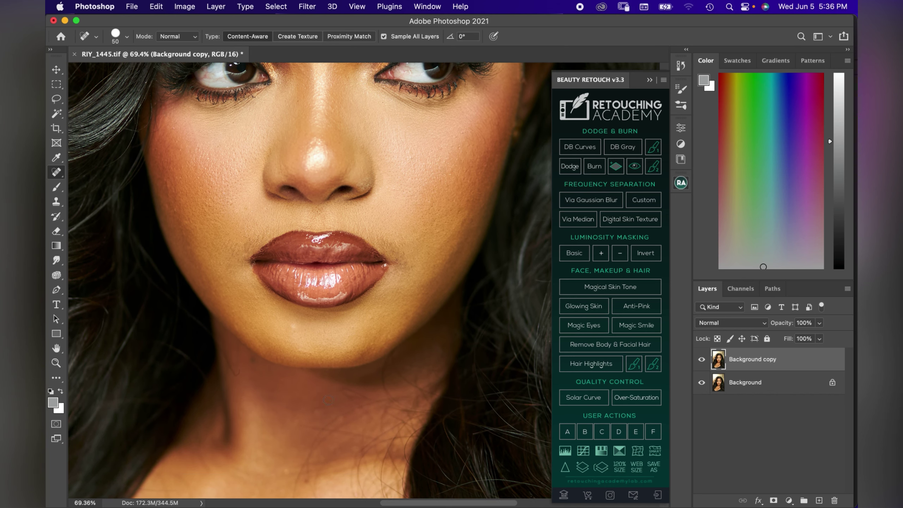
click(292, 322)
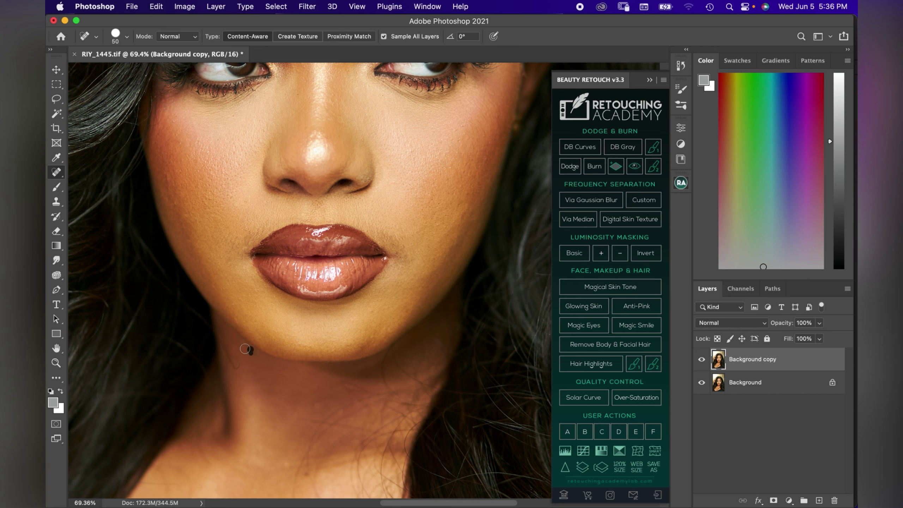
drag(230, 361, 224, 333)
Enlarge the healing brush to at least 80 px and remove the stray hairs and lines across the neck
scroll(313, 334, down, 2)
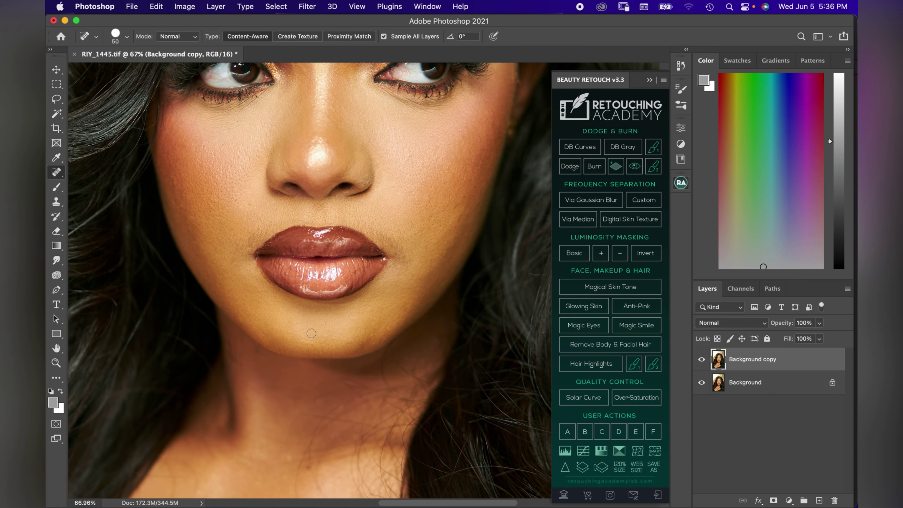
scroll(249, 335, down, 2)
scroll(242, 320, down, 6)
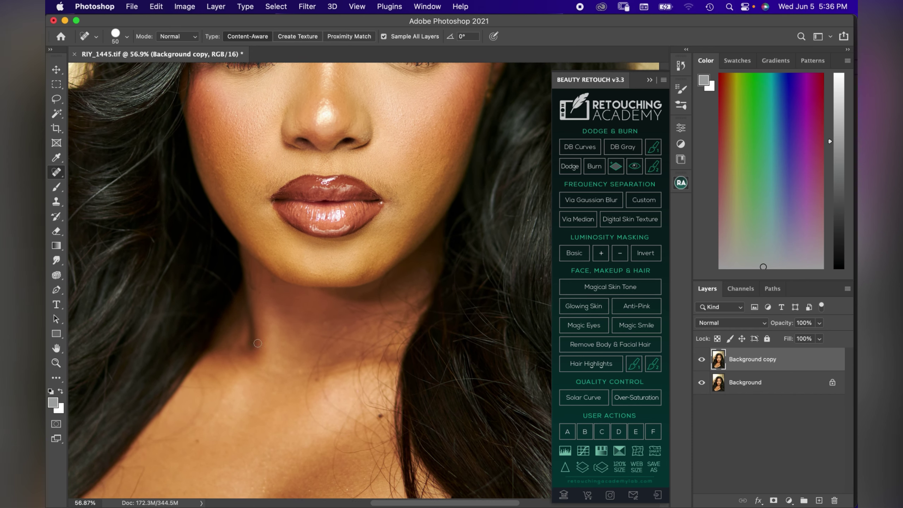
key(bracketright)
key(bracketright)
key(bracketright)
drag(260, 202, 260, 196)
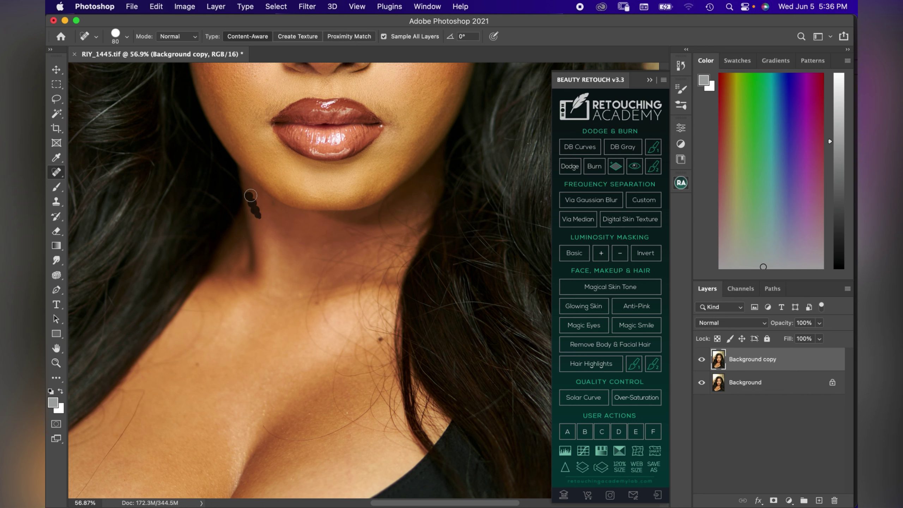
key(bracketright)
mouse_move(382, 208)
mouse_down()
mouse_move(393, 236)
mouse_move(393, 212)
mouse_move(421, 232)
mouse_move(411, 219)
mouse_move(420, 203)
mouse_move(423, 223)
mouse_move(423, 189)
mouse_move(403, 224)
mouse_move(380, 223)
mouse_move(384, 243)
mouse_move(342, 258)
mouse_move(320, 315)
mouse_up()
Heal the marks and stray hairs on the chest and neck with a 90 px brush, and compare with the original layer
key(bracketleft)
key(bracketright)
key(bracketright)
click(347, 336)
drag(353, 354, 344, 368)
drag(359, 434, 282, 434)
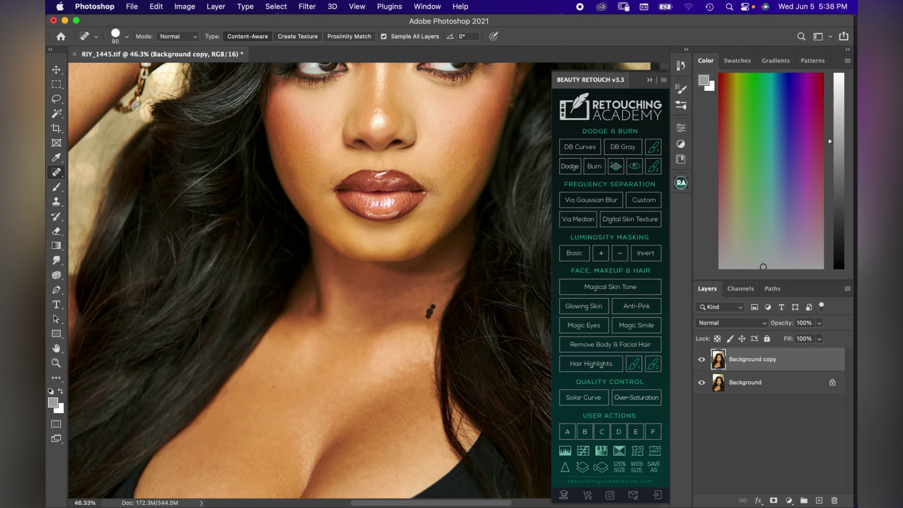
drag(436, 305, 437, 305)
click(703, 361)
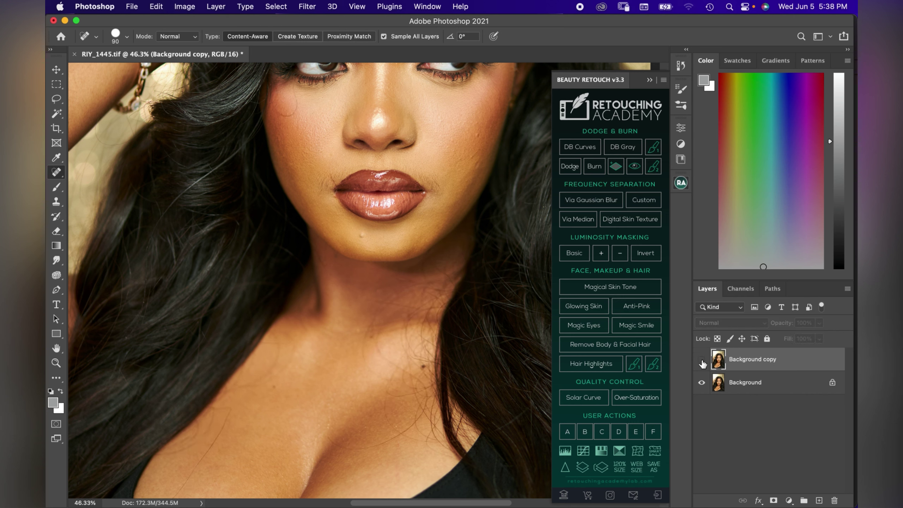
click(703, 361)
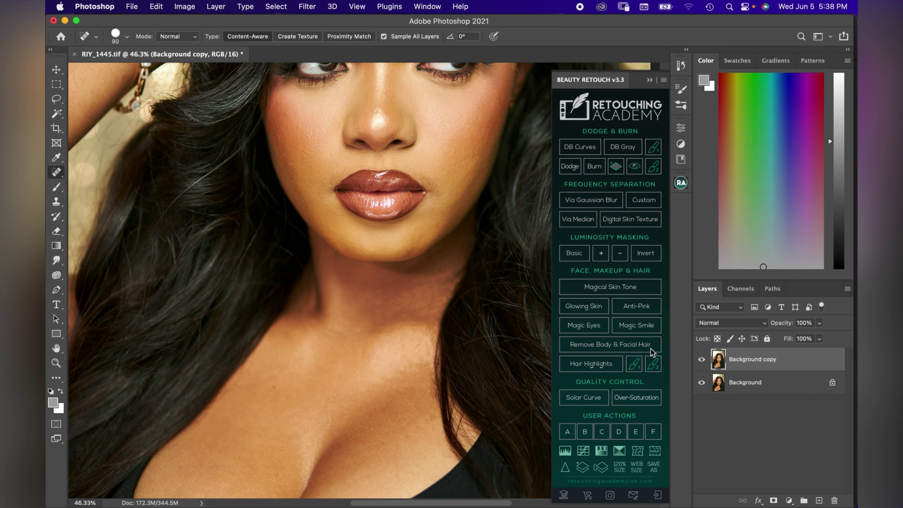
Heal the remaining uneven spots on the upper chest and recheck the result against the original layer
drag(414, 349, 420, 339)
click(403, 339)
scroll(370, 328, down, 4)
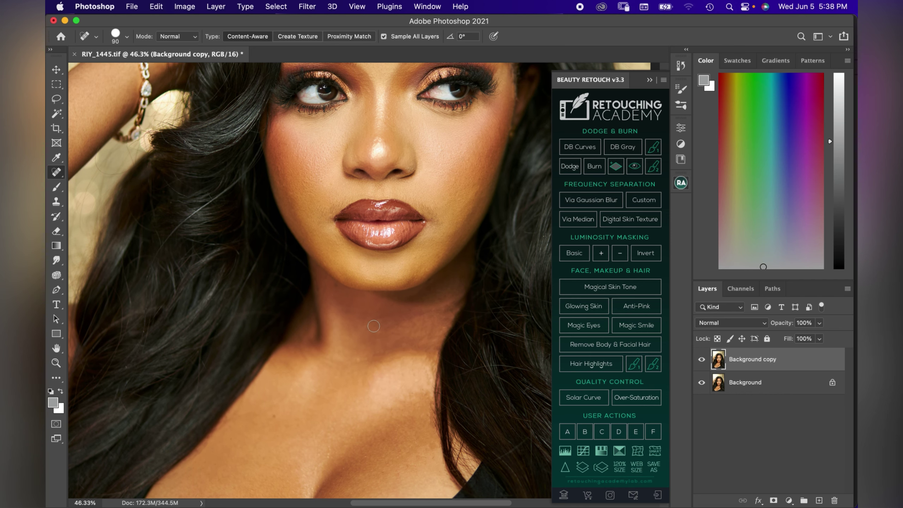
click(702, 360)
click(703, 360)
Reduce the healing brush to 70 px and remove the flyaway strands in the hair below the bracelet and beside the cheek
scroll(309, 246, up, 4)
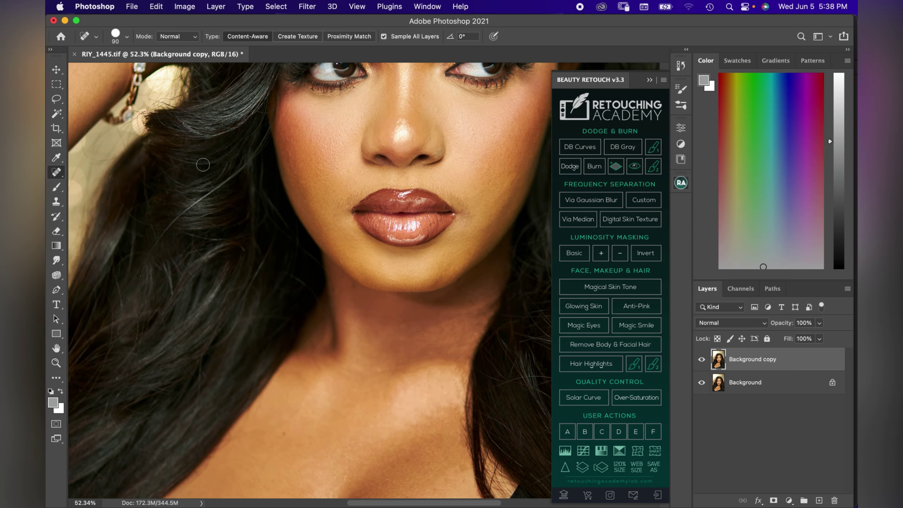
key(bracketleft)
key(bracketleft)
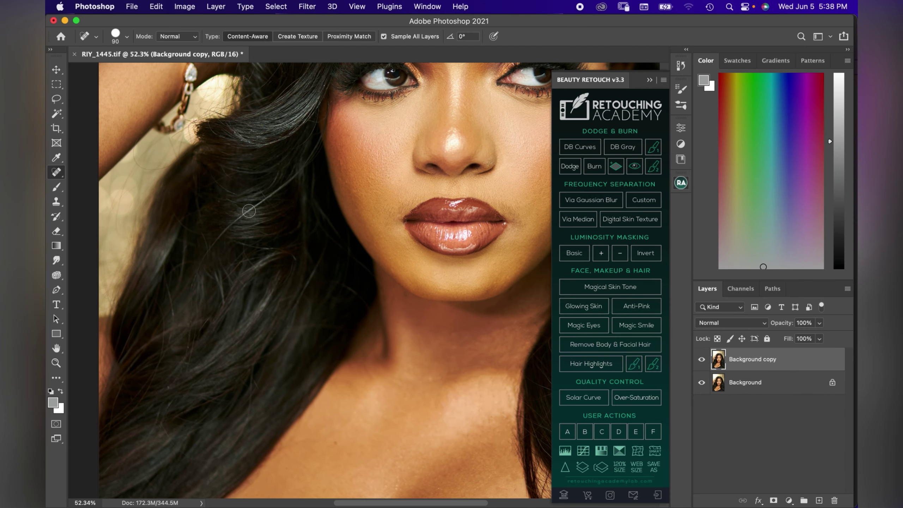
drag(193, 277, 227, 225)
drag(232, 223, 258, 206)
drag(327, 132, 327, 113)
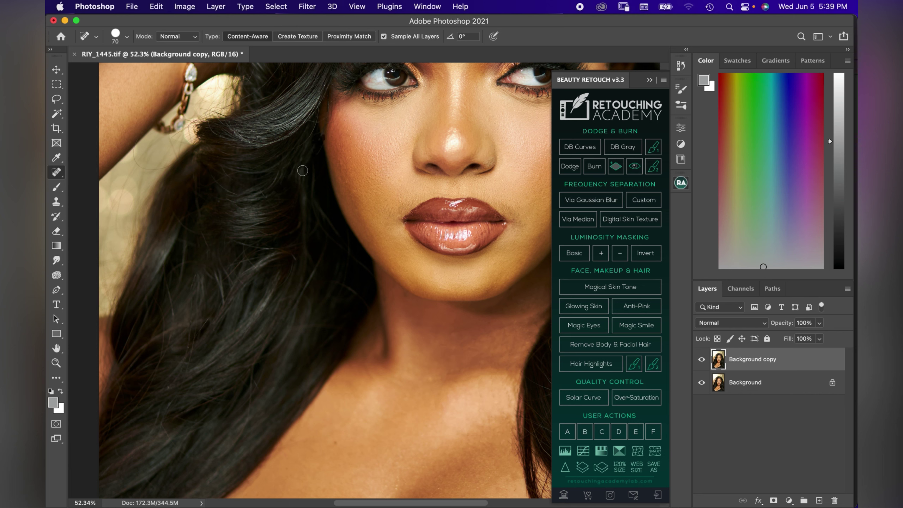
Remove the flyaway strands in the lower hair on the raised-arm side with an 80 px healing brush
key(bracketright)
mouse_move(168, 324)
mouse_down()
mouse_move(161, 276)
mouse_move(170, 322)
mouse_move(164, 358)
mouse_move(187, 346)
mouse_up()
drag(211, 309, 203, 325)
mouse_move(256, 366)
mouse_down()
mouse_move(253, 404)
mouse_move(158, 423)
mouse_move(153, 438)
mouse_up()
drag(157, 368, 123, 418)
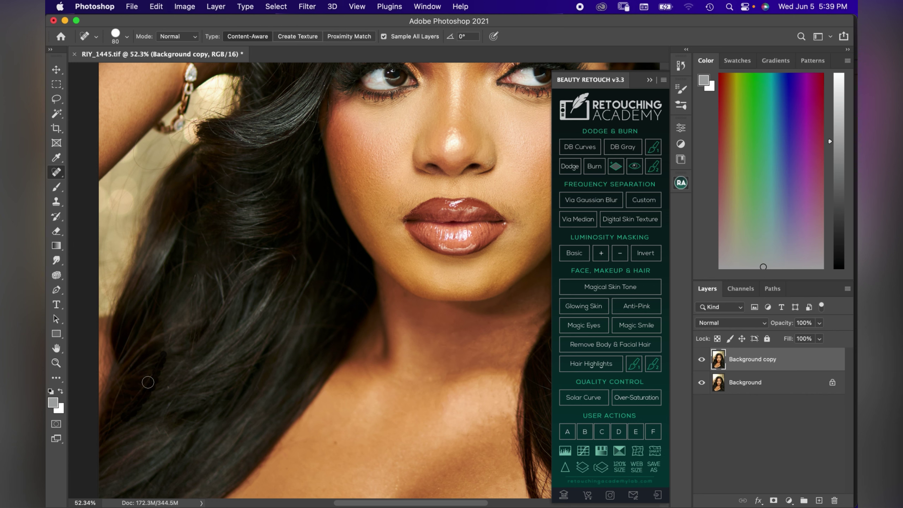
drag(189, 272, 187, 302)
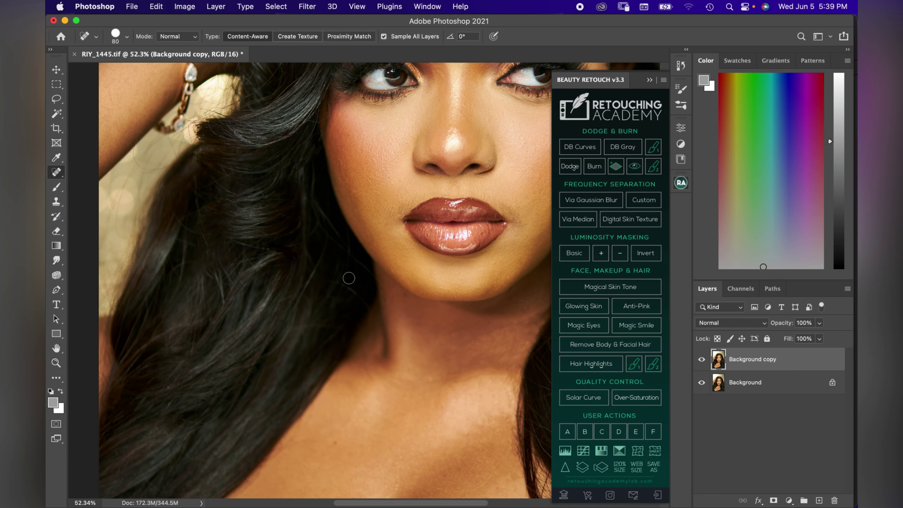
Heal the flyaway strands in the hair beside the neck and shoulder opposite the raised arm with the 80 px brush
scroll(356, 289, down, 5)
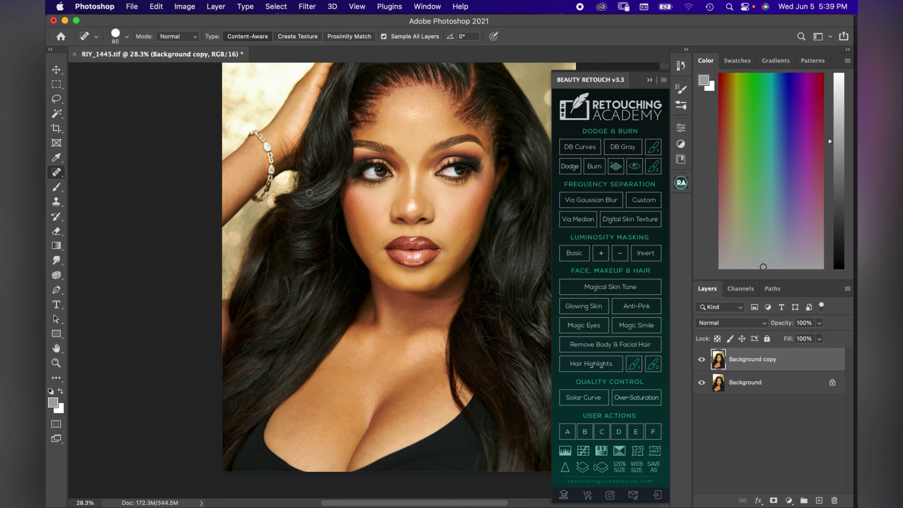
scroll(392, 278, up, 3)
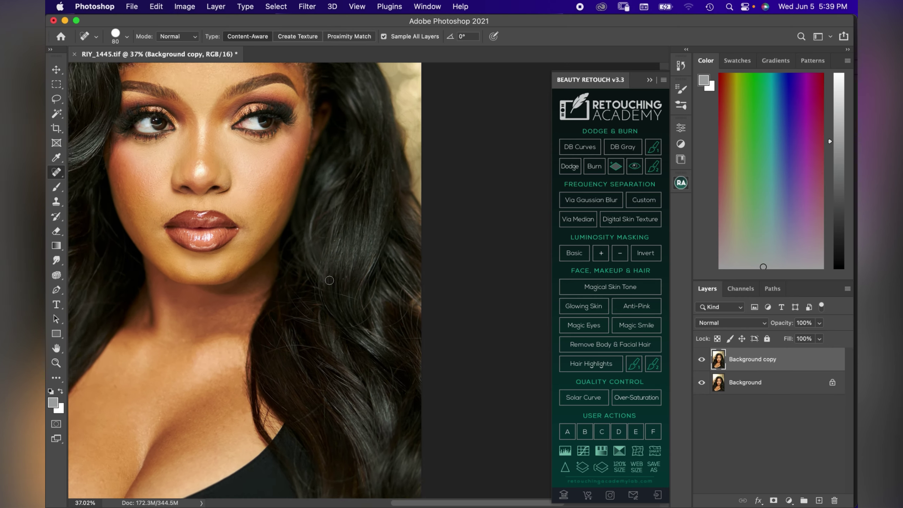
scroll(297, 288, up, 3)
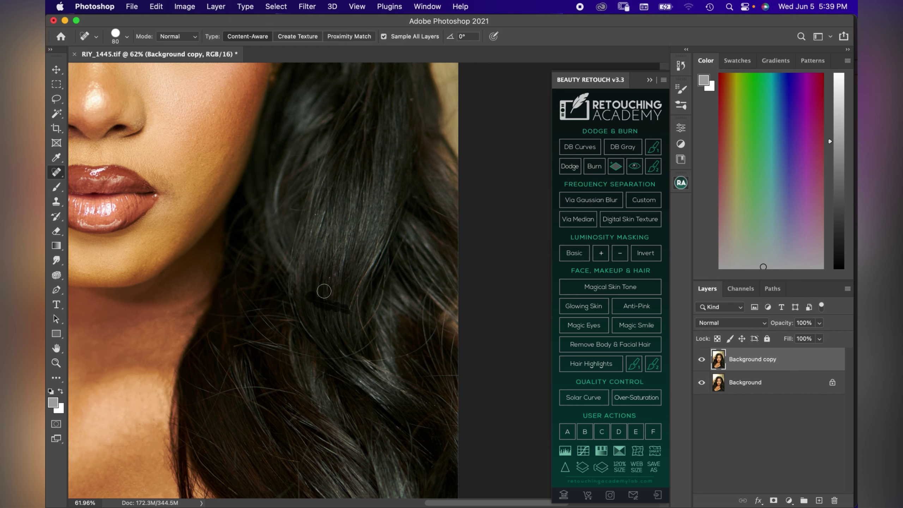
drag(234, 365, 210, 416)
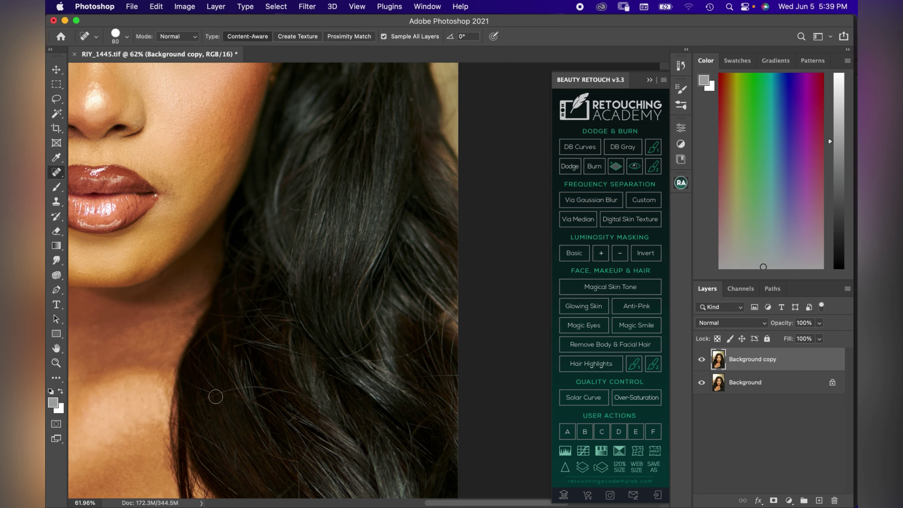
mouse_move(205, 379)
mouse_down()
mouse_move(222, 394)
mouse_move(206, 397)
mouse_move(284, 392)
mouse_move(287, 457)
mouse_up()
scroll(241, 306, down, 5)
drag(306, 308, 268, 320)
mouse_move(270, 149)
mouse_down()
mouse_move(266, 137)
mouse_move(296, 163)
mouse_up()
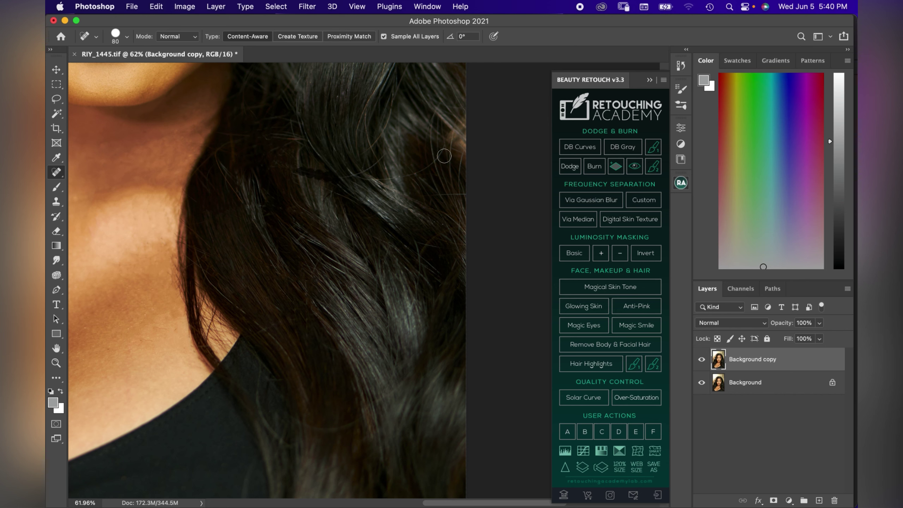
scroll(371, 164, down, 2)
scroll(371, 163, down, 1)
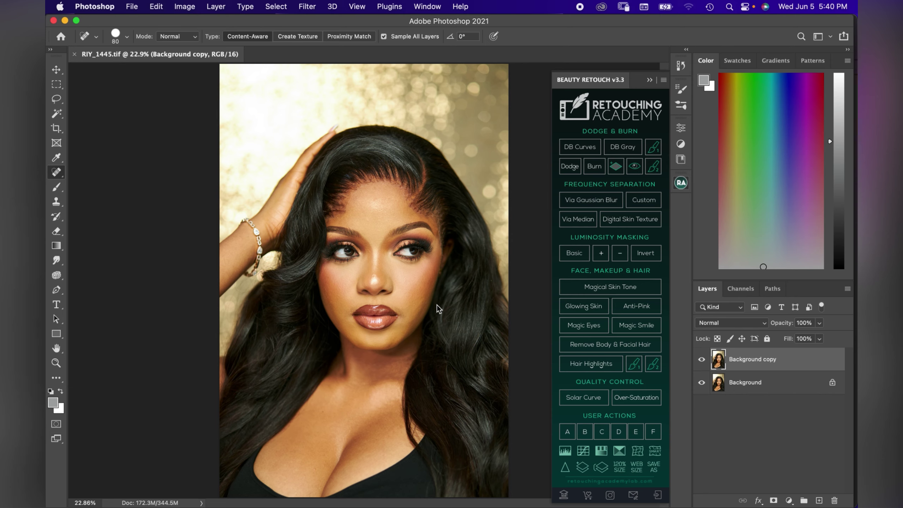
Compare the healed Background copy with the original Background layer across the face, hair and chest
scroll(437, 305, up, 4)
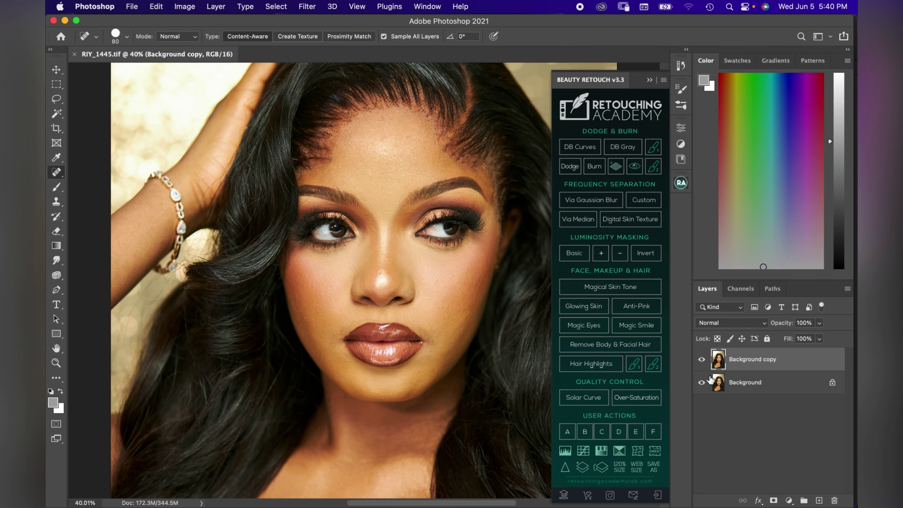
click(702, 360)
scroll(500, 400, down, 3)
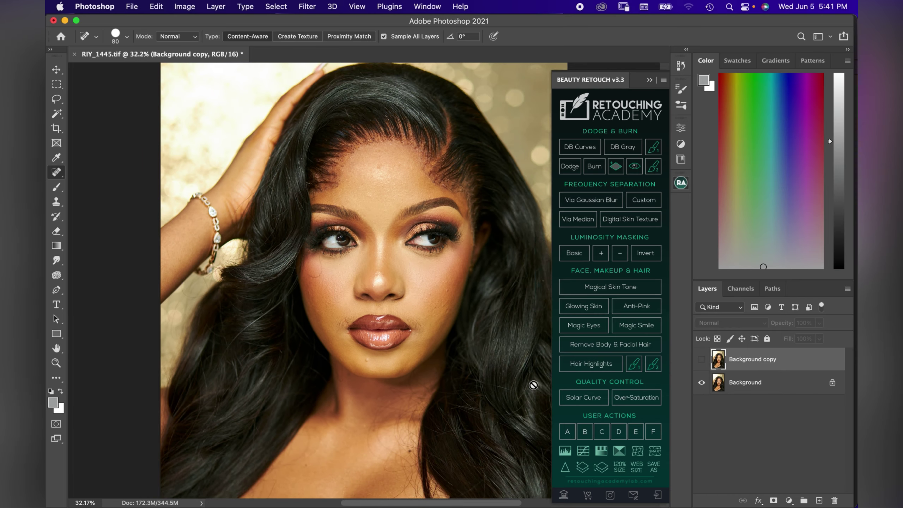
scroll(499, 400, up, 4)
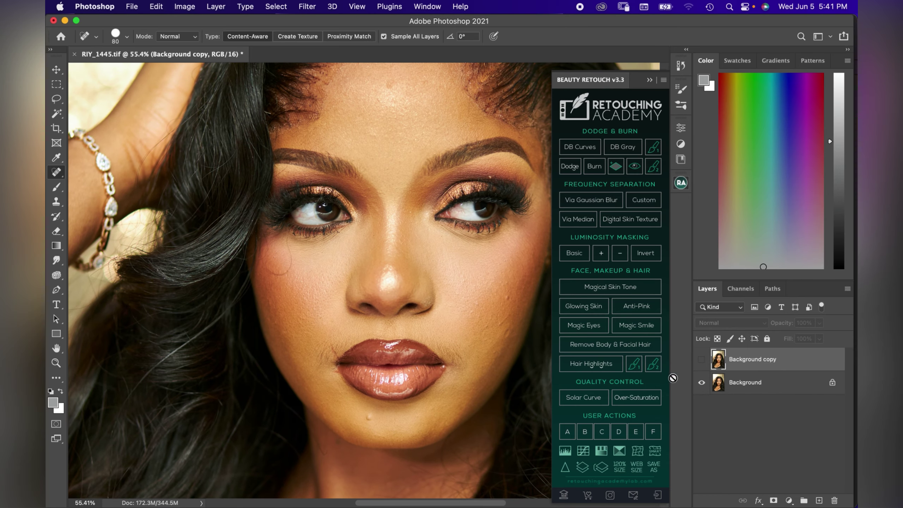
scroll(695, 388, up, 2)
alt+click(700, 383)
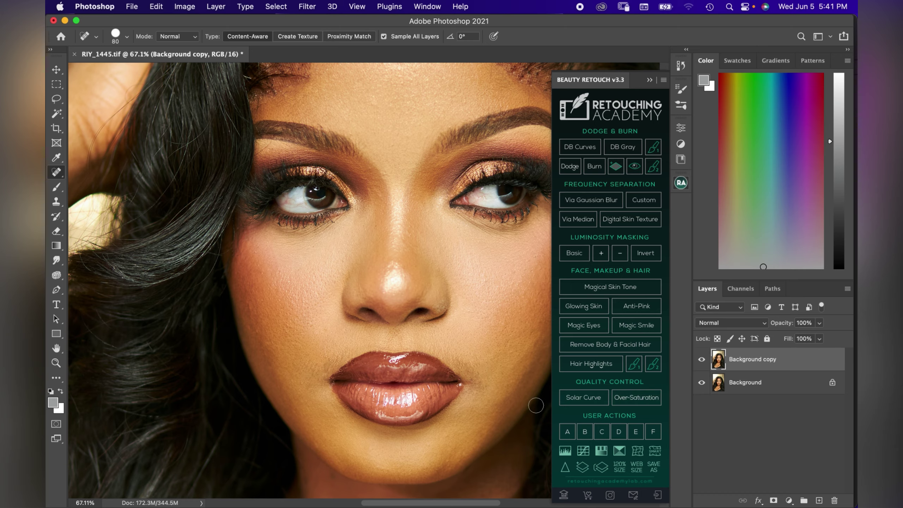
scroll(471, 420, down, 5)
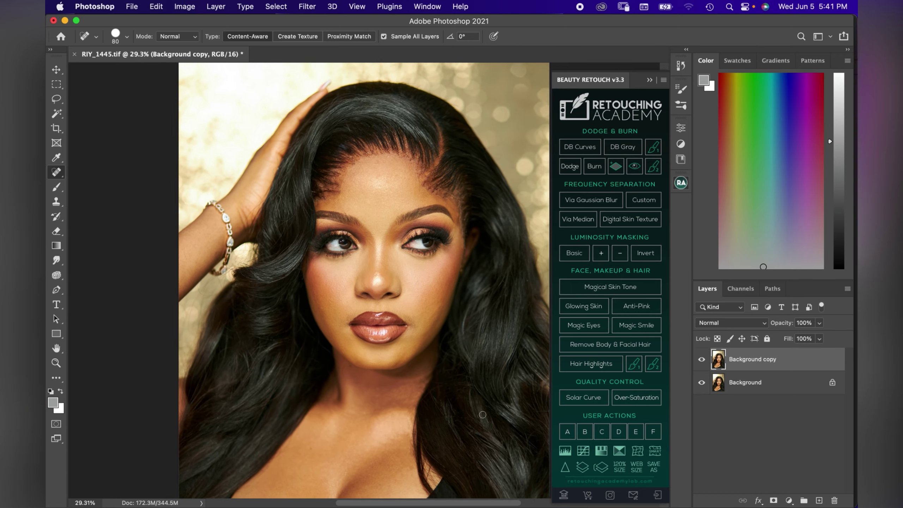
scroll(482, 415, up, 4)
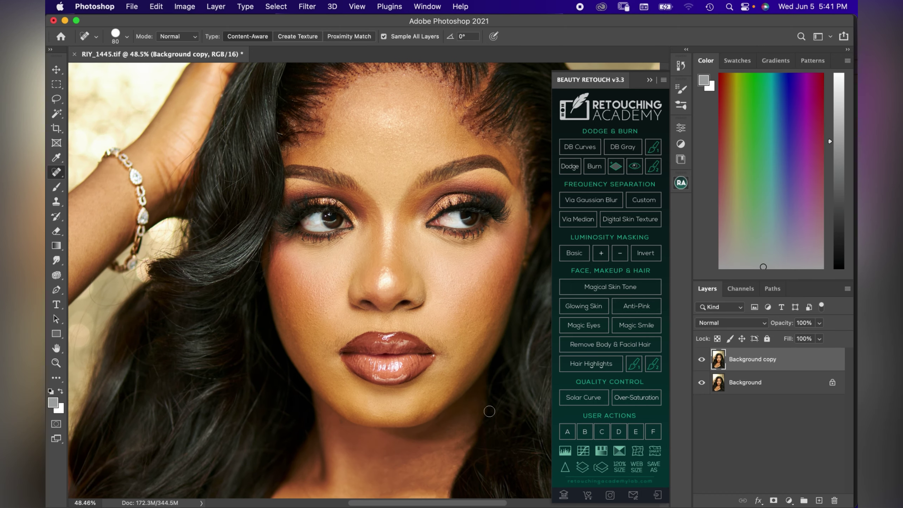
Create a frequency separation via Gaussian Blur from the healed layer, using a blur radius of 4 pixels
scroll(490, 411, right, 4)
scroll(490, 411, up, 2)
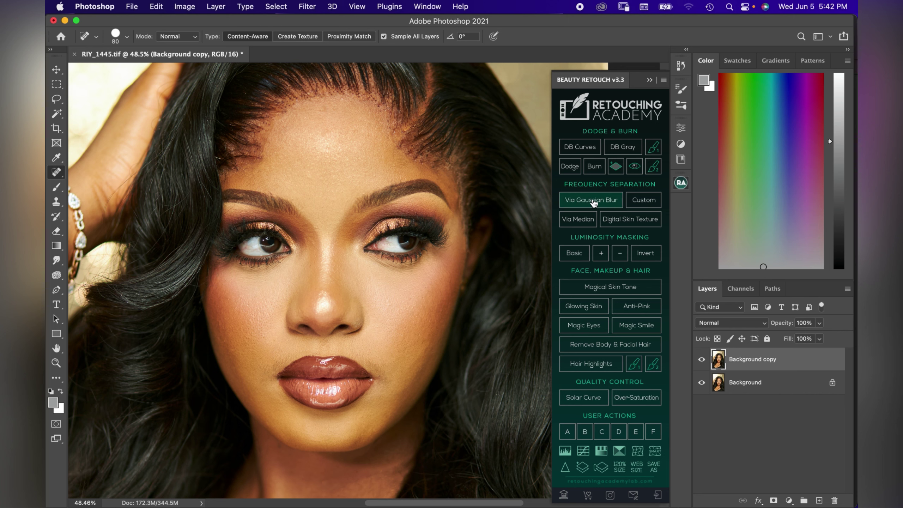
click(596, 218)
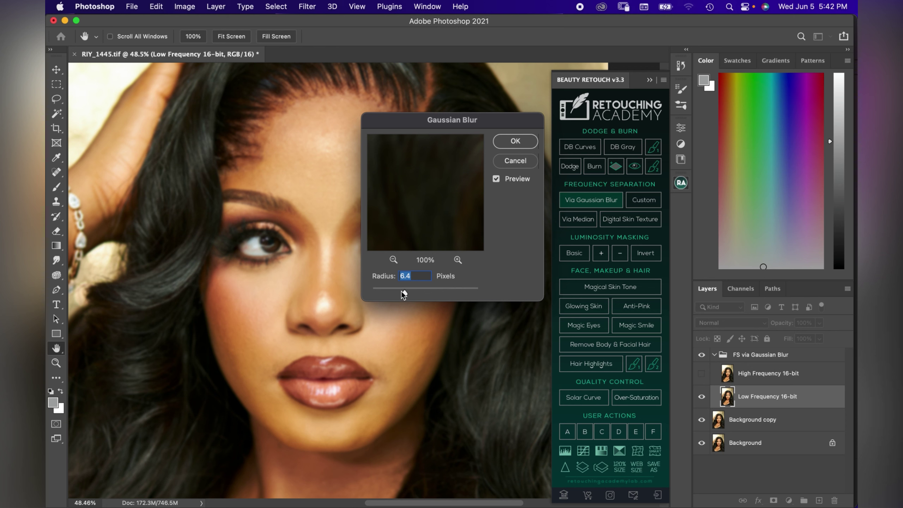
text(43)
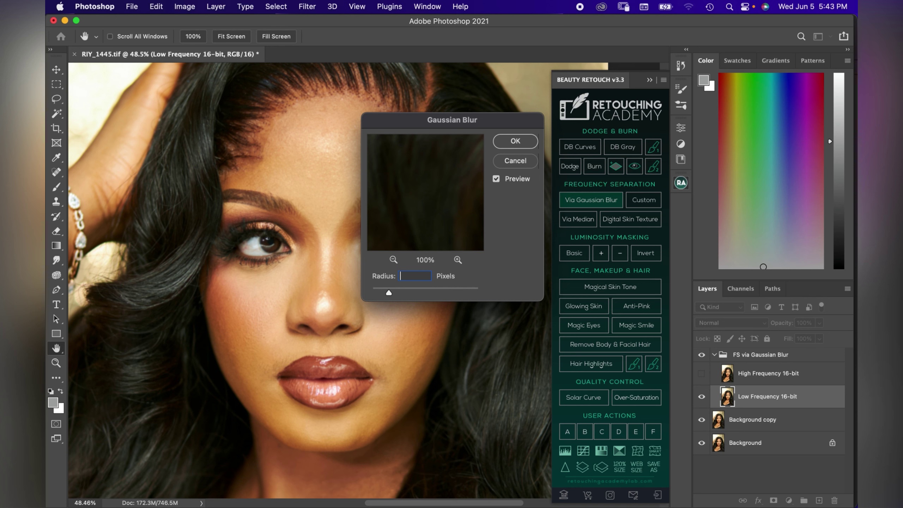
text(4)
click(517, 141)
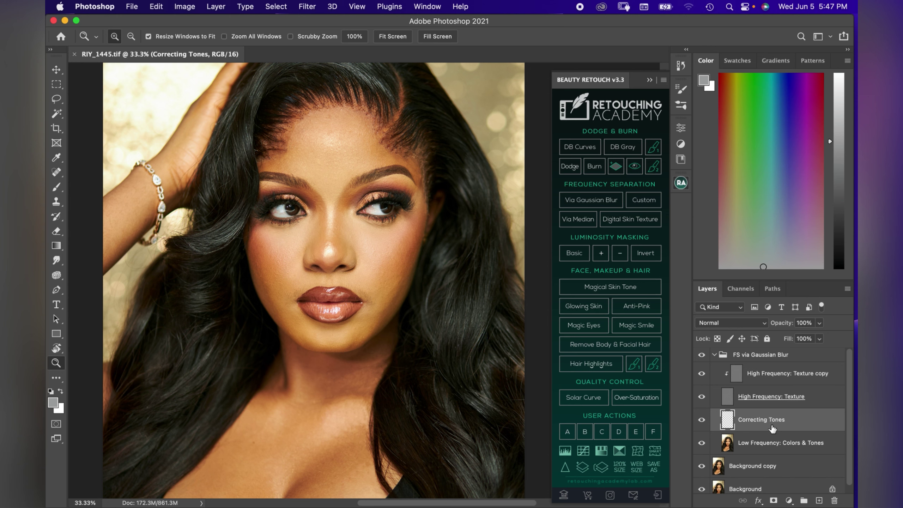
Toggle the High Frequency: Texture layer to compare the face, and leave it hidden with Correcting Tones as the working layer
click(702, 396)
click(702, 398)
drag(393, 268, 391, 283)
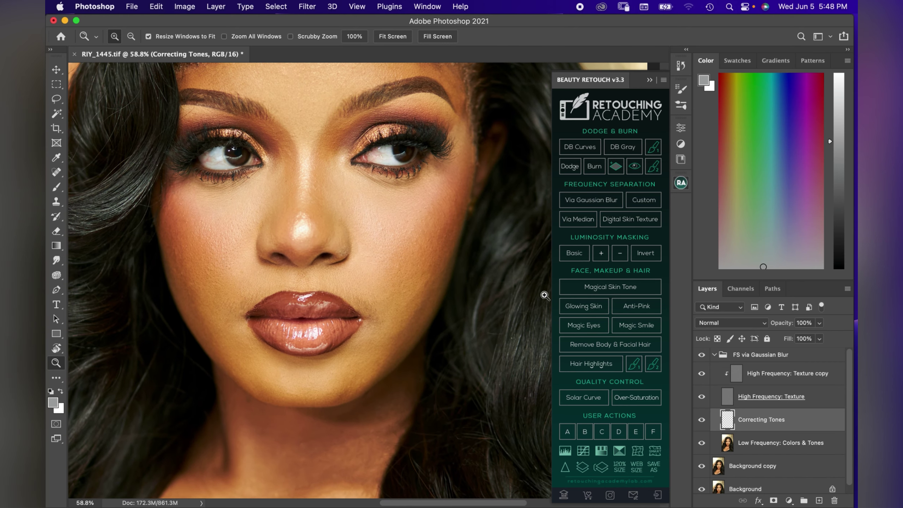
click(702, 398)
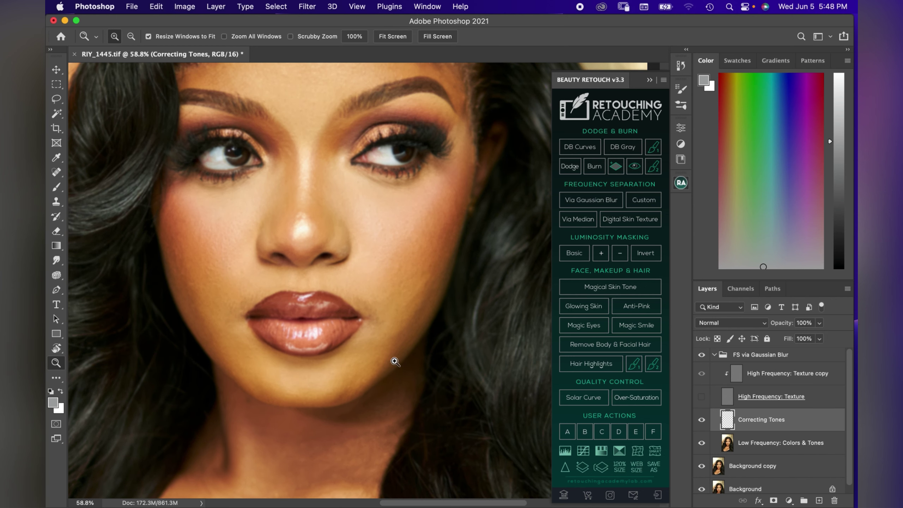
Activate the Mixer Brush with the Custom blending preset and swap the foreground and background colors
click(56, 186)
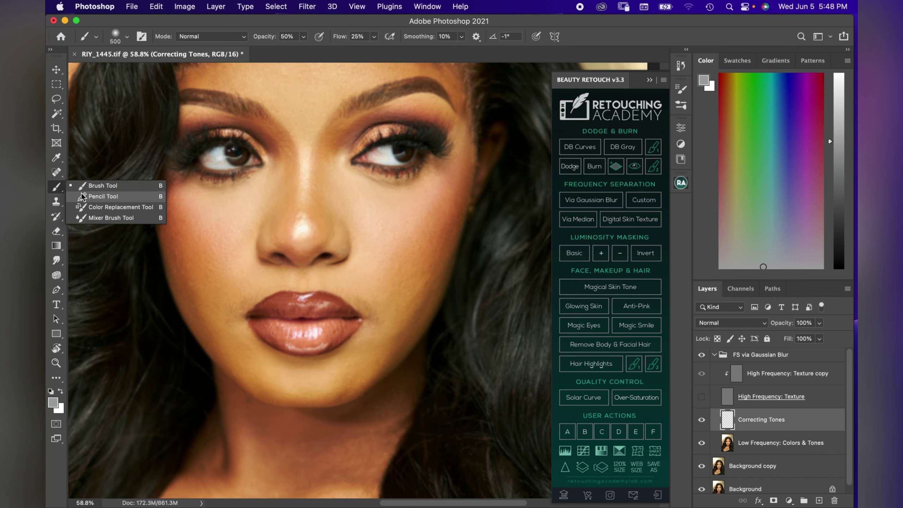
click(92, 216)
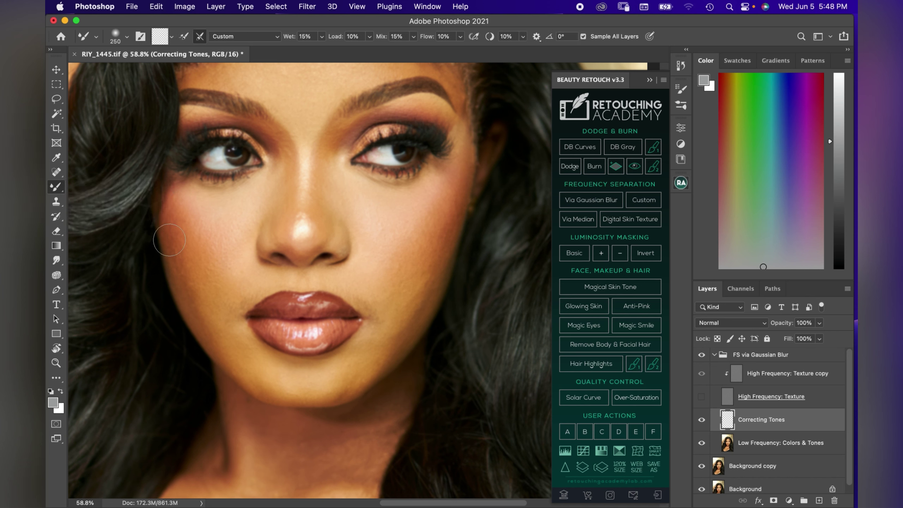
right_click(57, 188)
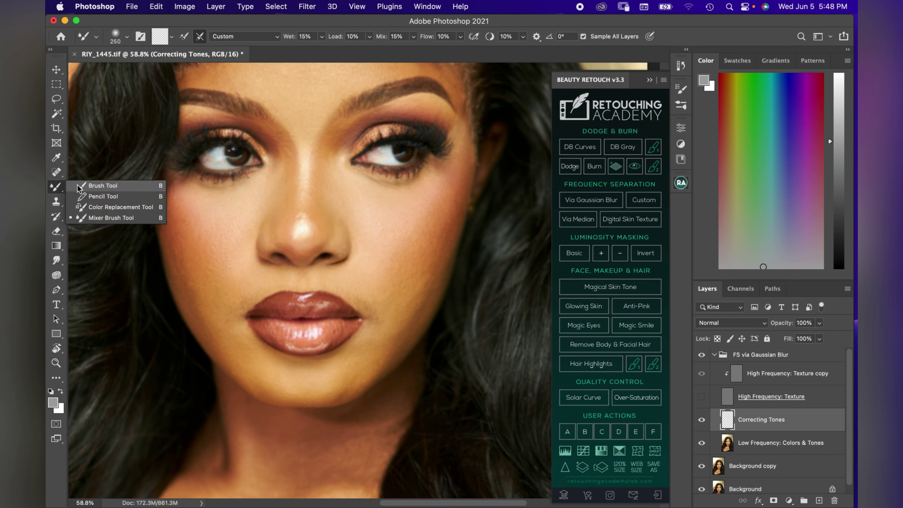
click(89, 218)
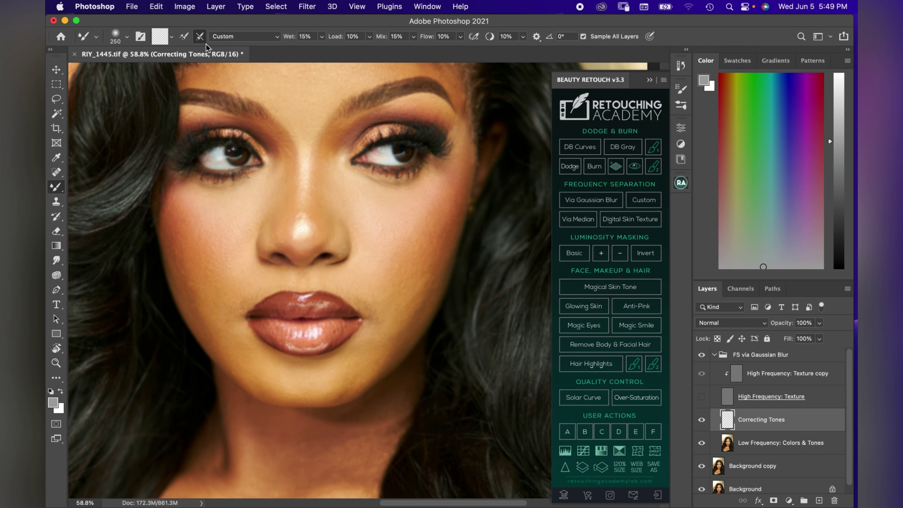
click(263, 38)
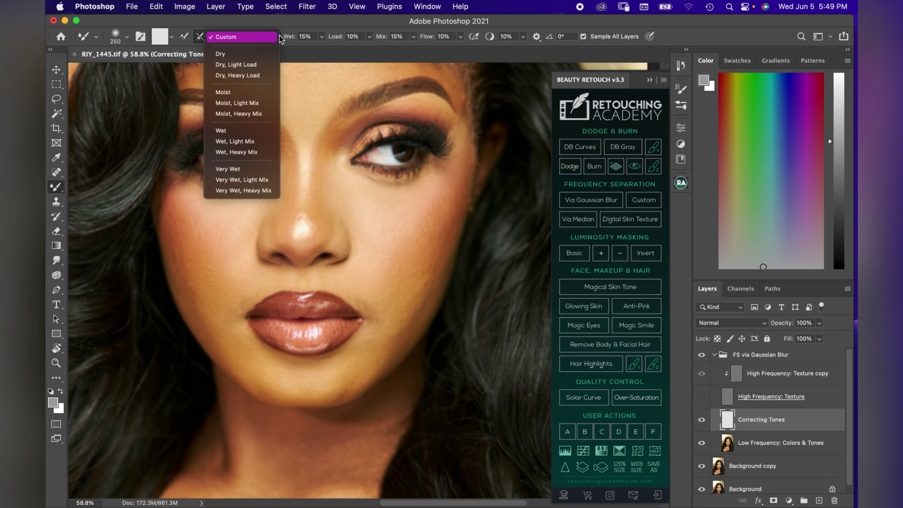
click(248, 37)
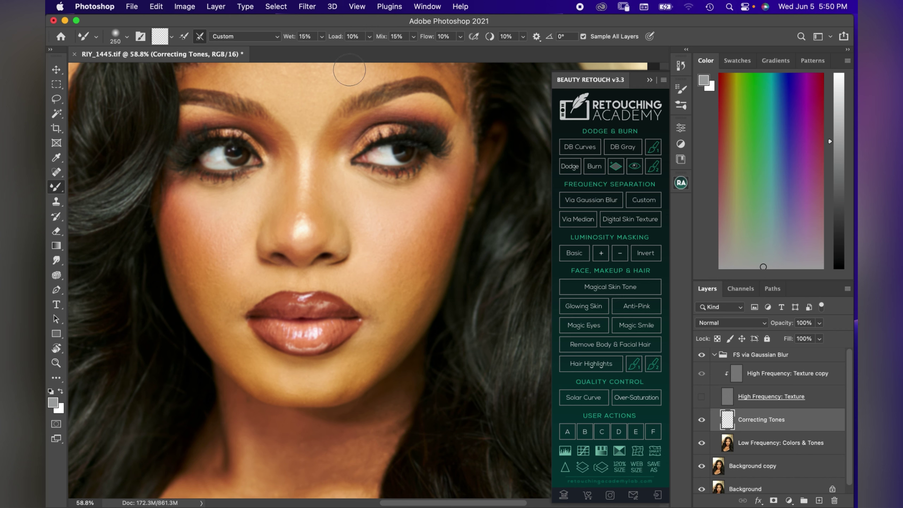
key(x)
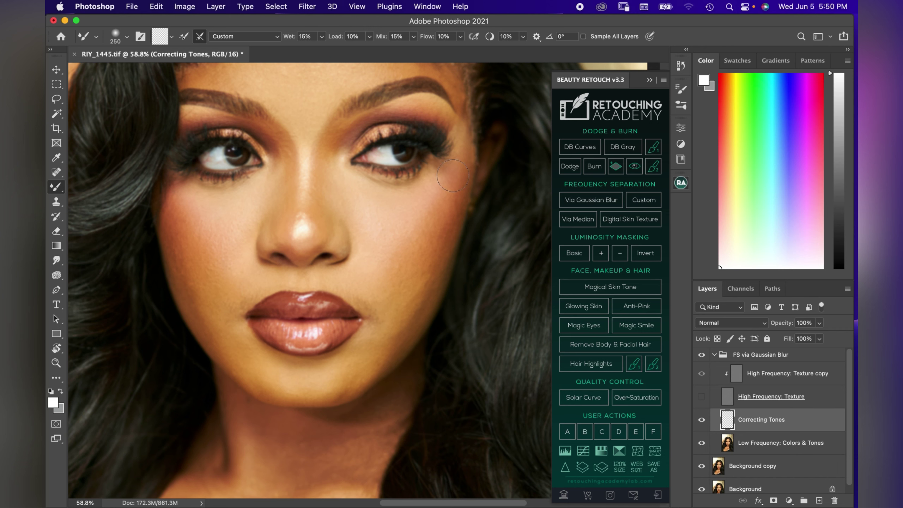
Blend the skin tones on the forehead, nose and cheeks with the 250 px Mixer Brush on the Correcting Tones layer
mouse_move(371, 221)
mouse_down()
mouse_move(362, 227)
mouse_move(375, 205)
mouse_up()
scroll(375, 206, up, 3)
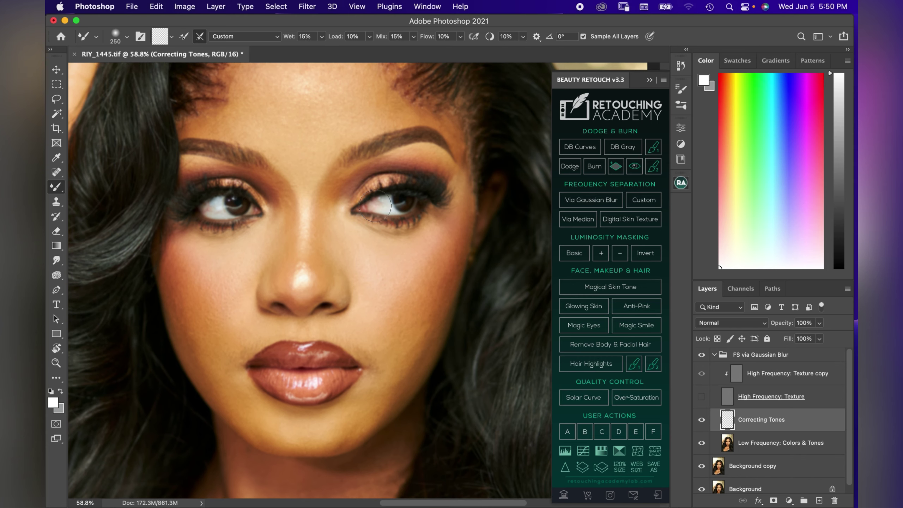
scroll(310, 145, down, 2)
scroll(315, 156, up, 4)
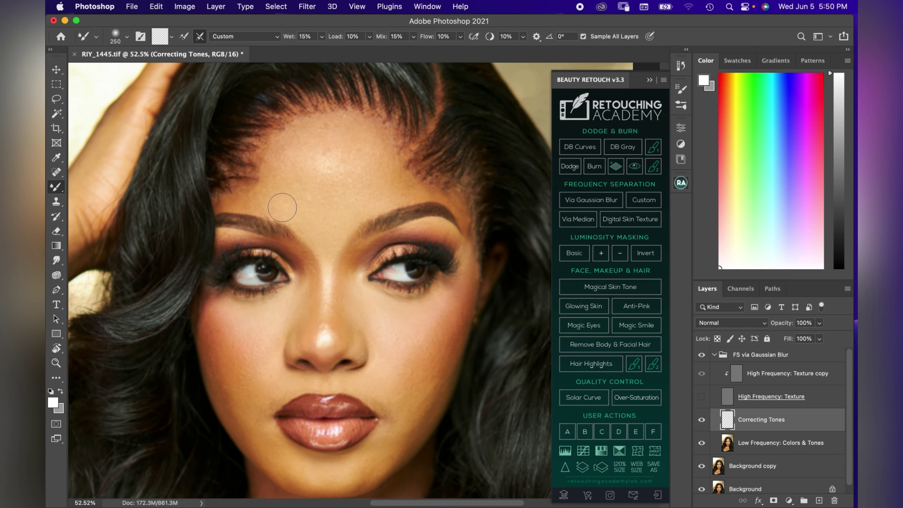
scroll(280, 208, down, 1)
scroll(281, 209, left, 2)
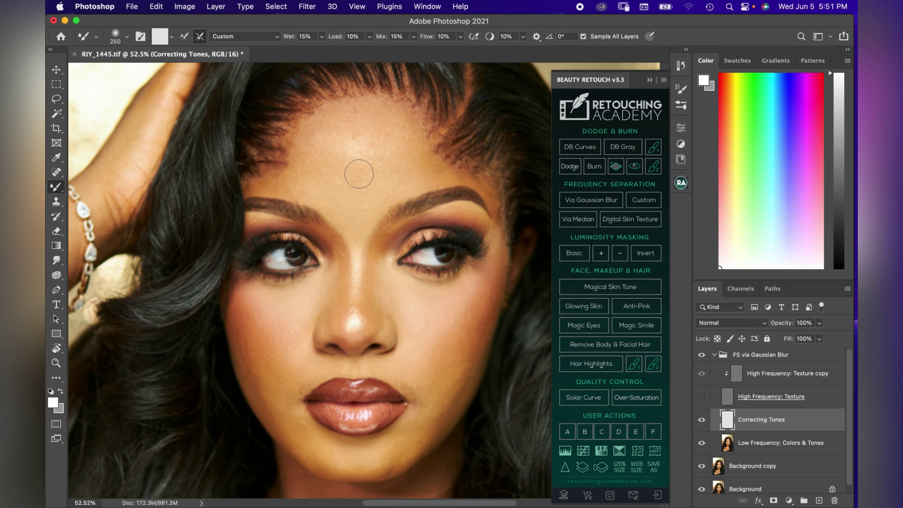
drag(359, 168, 337, 392)
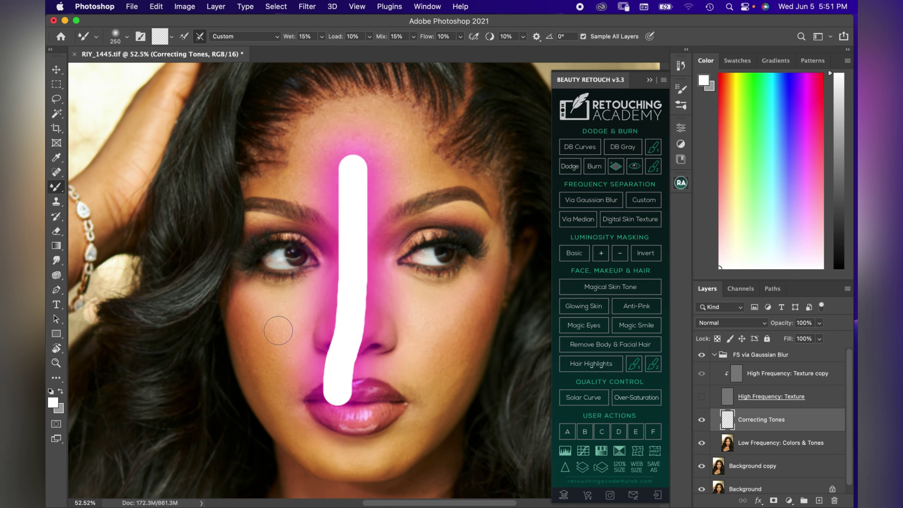
drag(238, 320, 466, 310)
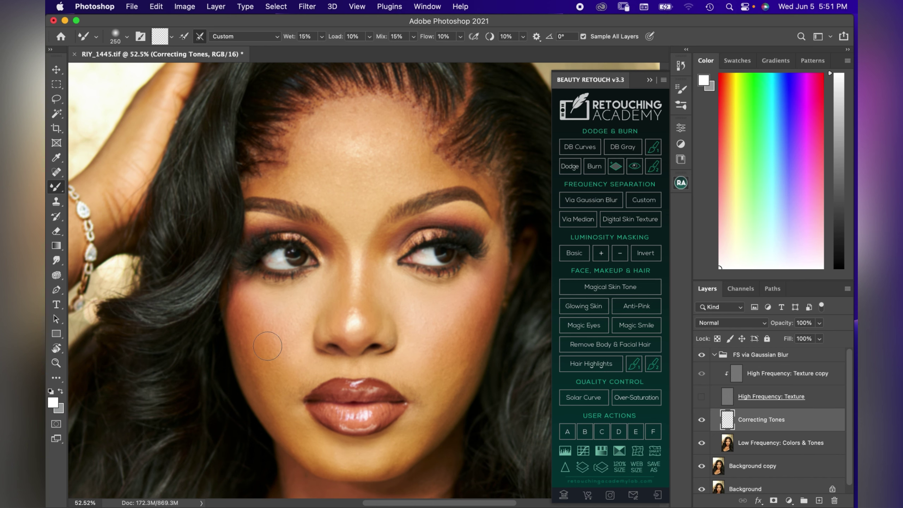
Examine the tone transitions on the face, neck and chest, close up and across the whole portrait
alt+scroll(373, 367, down, 3)
scroll(375, 352, down, 6)
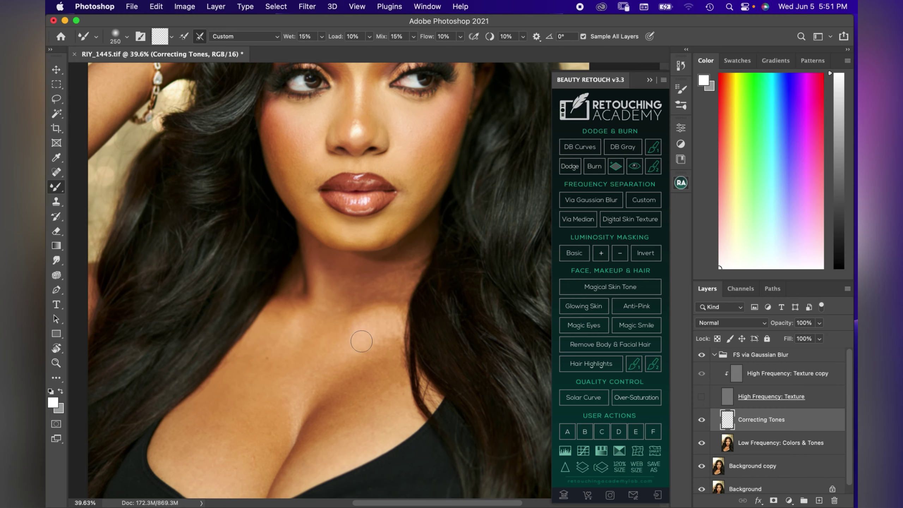
scroll(336, 454, down, 3)
scroll(356, 338, up, 7)
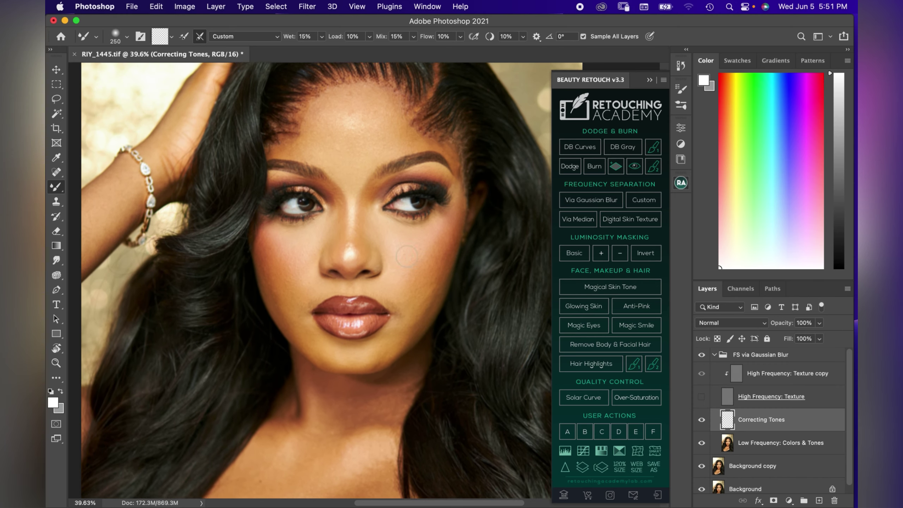
scroll(355, 202, up, 2)
alt+scroll(355, 196, up, 2)
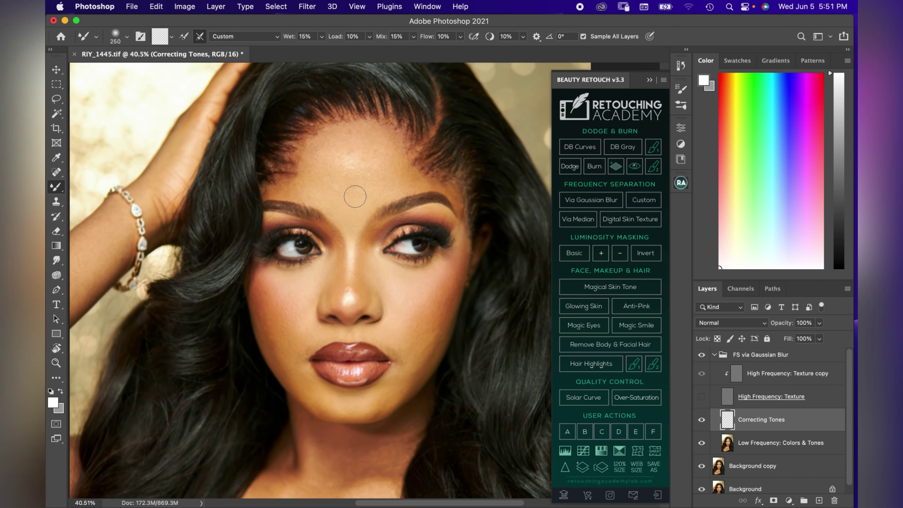
alt+scroll(354, 182, up, 1)
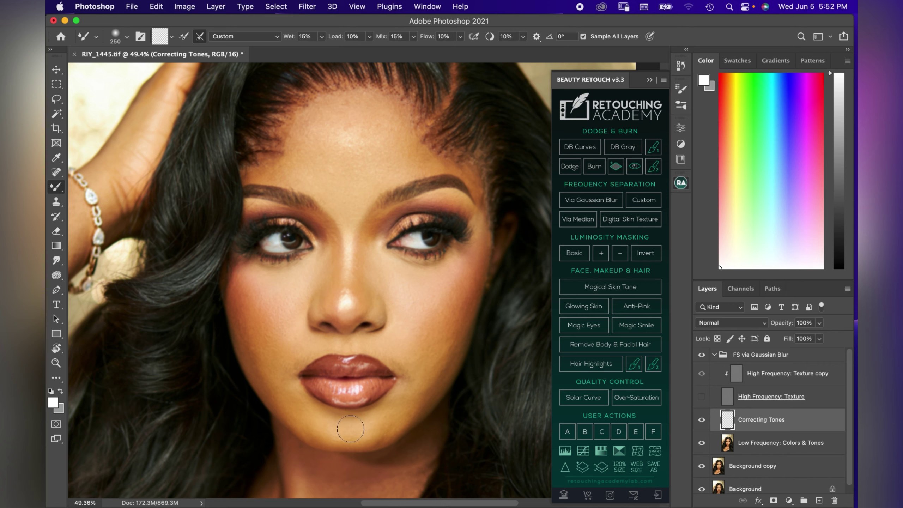
scroll(384, 332, down, 5)
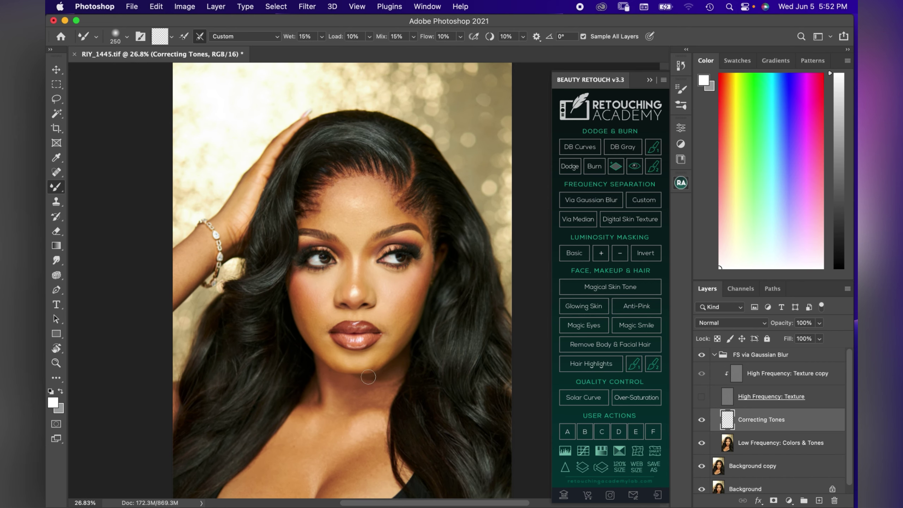
Blend the highlight across the central forehead on the Correcting Tones layer with a Mixer Brush of up to 500 px
scroll(370, 336, up, 3)
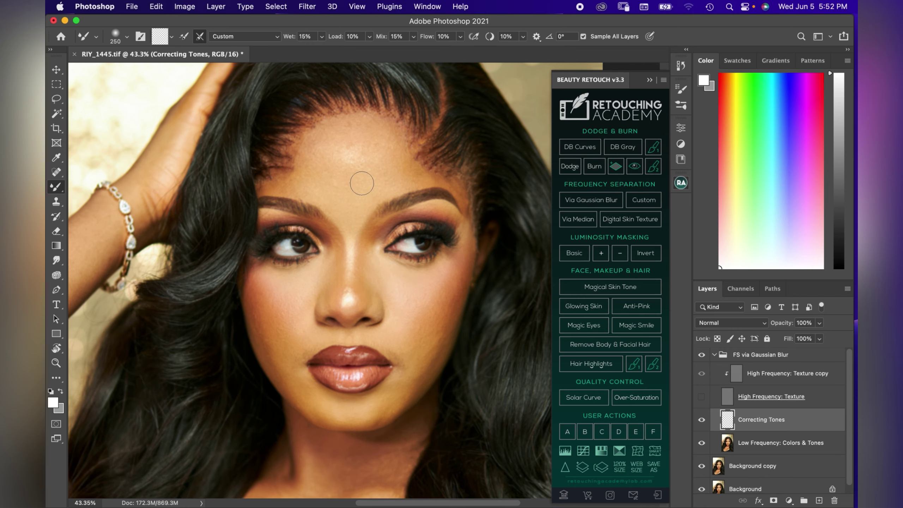
scroll(348, 181, up, 3)
scroll(351, 180, up, 3)
key(bracketright)
key(bracketright)
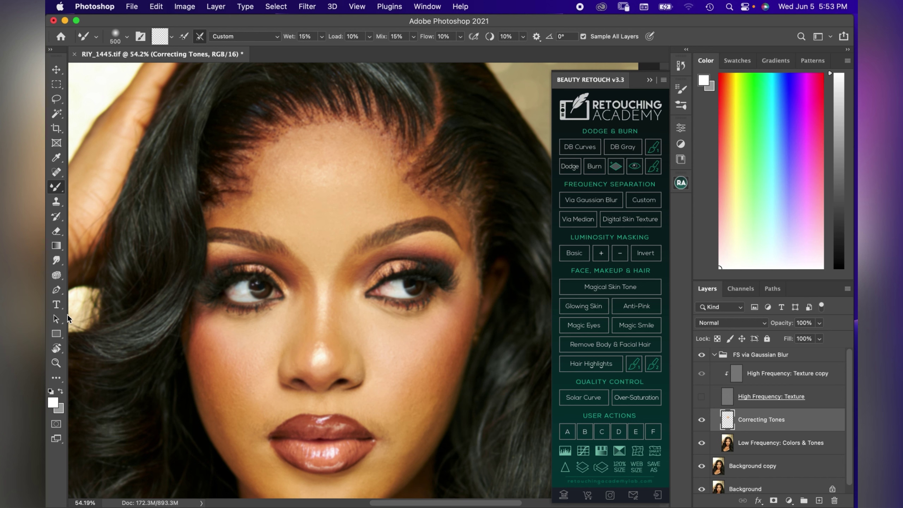
click(56, 230)
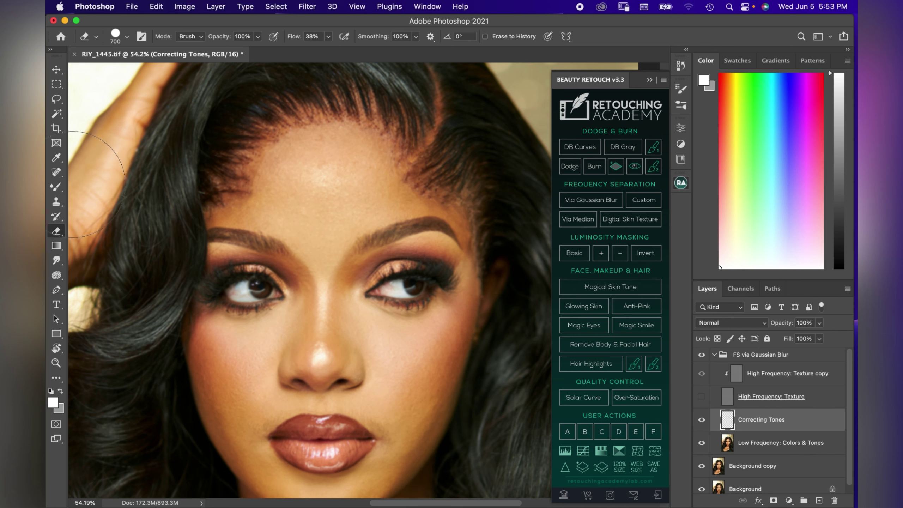
click(56, 187)
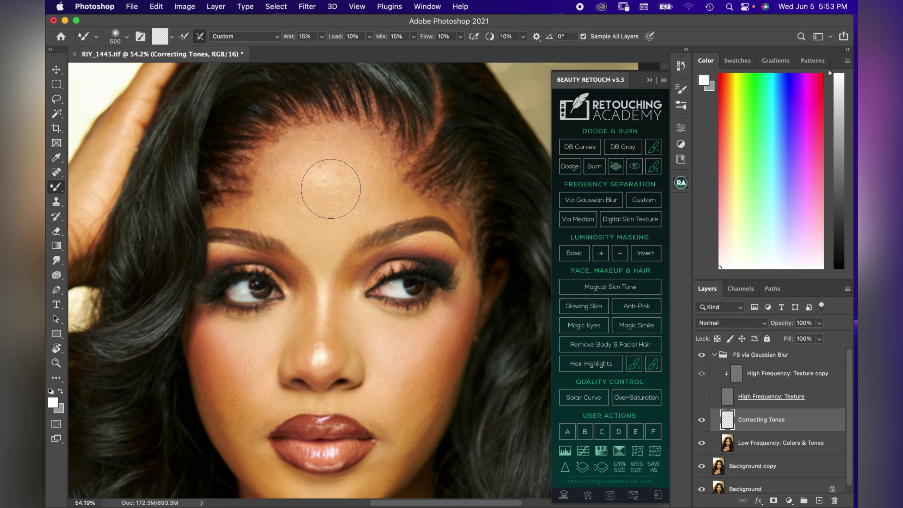
key(bracketleft)
mouse_move(326, 182)
mouse_down()
mouse_move(328, 209)
mouse_move(339, 217)
mouse_move(330, 204)
mouse_move(328, 221)
mouse_move(307, 224)
mouse_move(356, 181)
mouse_move(348, 226)
mouse_move(312, 266)
mouse_move(325, 178)
mouse_move(315, 179)
mouse_move(320, 187)
mouse_move(335, 175)
mouse_move(311, 192)
mouse_move(328, 192)
mouse_move(396, 178)
mouse_up()
key(bracketright)
mouse_move(325, 179)
mouse_down()
mouse_move(325, 226)
mouse_move(325, 147)
mouse_move(322, 186)
mouse_move(333, 159)
mouse_move(352, 169)
mouse_move(344, 197)
mouse_move(359, 168)
mouse_move(358, 178)
mouse_up()
click(56, 231)
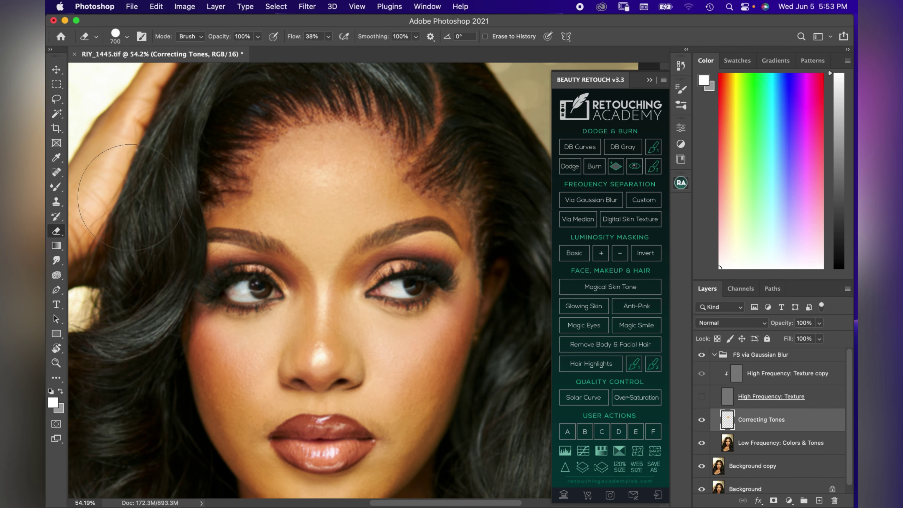
key(bracketright)
key(bracketright)
click(57, 186)
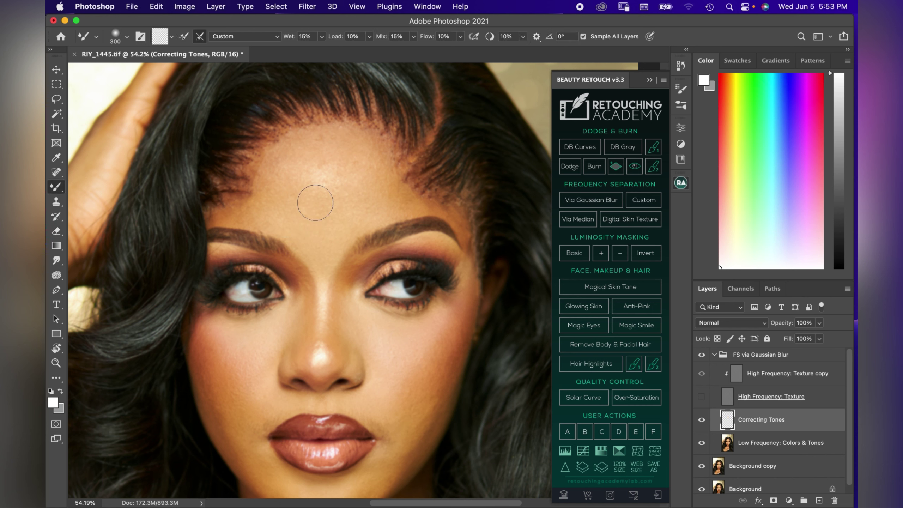
Even out the skin tones along the upper forehead below the hairline with the Mixer Brush reduced to 200 px
key(bracketright)
key(bracketleft)
key(bracketleft)
key(bracketleft)
key(bracketleft)
key(bracketleft)
key(bracketleft)
key(bracketright)
key(bracketright)
key(bracketright)
key(bracketright)
key(bracketright)
key(bracketright)
key(bracketright)
key(bracketleft)
key(bracketleft)
key(bracketleft)
key(bracketright)
mouse_move(386, 148)
mouse_down()
mouse_move(386, 163)
mouse_move(359, 132)
mouse_move(322, 129)
mouse_up()
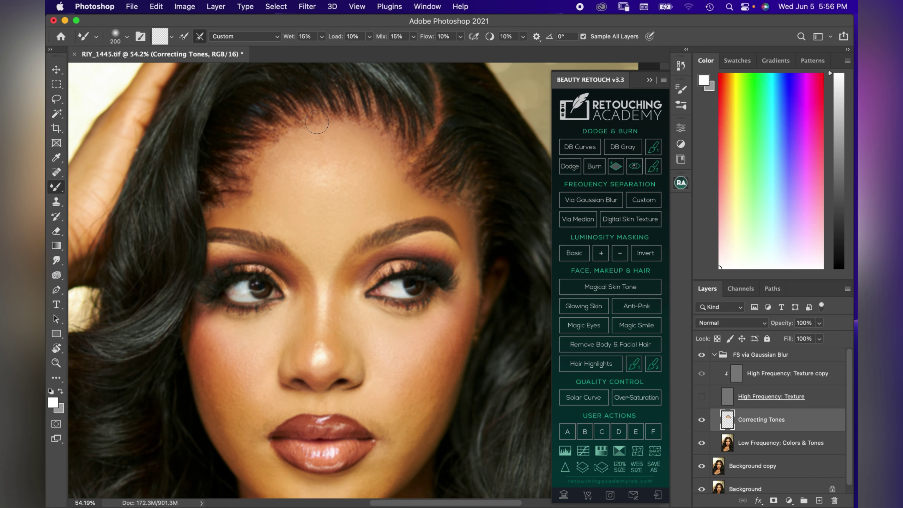
Blend the forehead edge at the image-left temple, and smooth the central forehead down toward the brows with a larger Mixer Brush
drag(275, 147, 257, 192)
key(bracketright)
key(bracketright)
mouse_move(370, 144)
mouse_down()
mouse_move(425, 198)
mouse_move(392, 209)
mouse_move(358, 205)
mouse_up()
Soften the tone transitions down the nose and beneath the eyes, adjusting the Mixer Brush size down to 200 px
key(bracketright)
key(bracketleft)
key(bracketleft)
key(bracketright)
key(bracketright)
key(bracketleft)
key(bracketleft)
key(bracketleft)
key(bracketleft)
key(bracketleft)
key(bracketleft)
key(bracketleft)
key(bracketleft)
key(bracketright)
key(bracketright)
key(bracketright)
key(bracketright)
key(bracketright)
key(bracketleft)
key(bracketleft)
key(bracketleft)
key(bracketleft)
key(bracketright)
key(bracketright)
key(bracketleft)
key(bracketright)
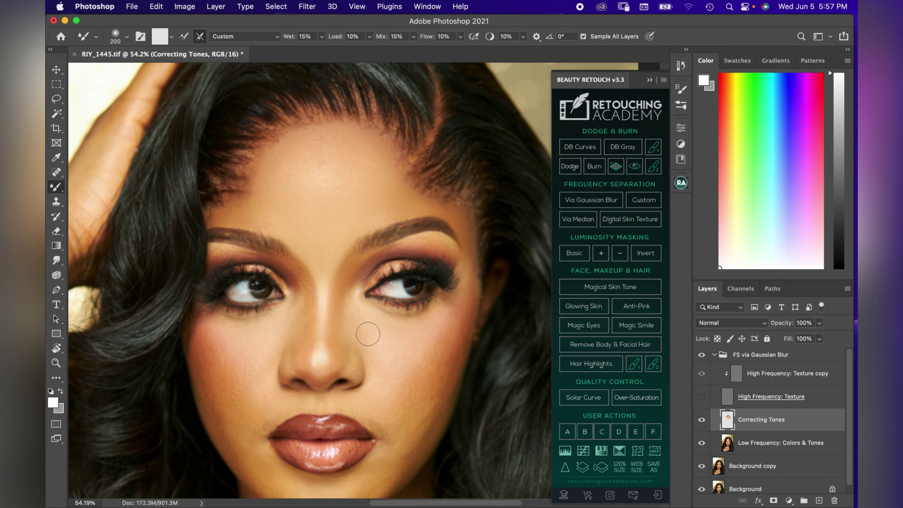
Blend the skin tones across the image-right cheek with the Mixer Brush, varying its size from 150 px up to 250 px
key(bracketleft)
key(bracketleft)
key(bracketright)
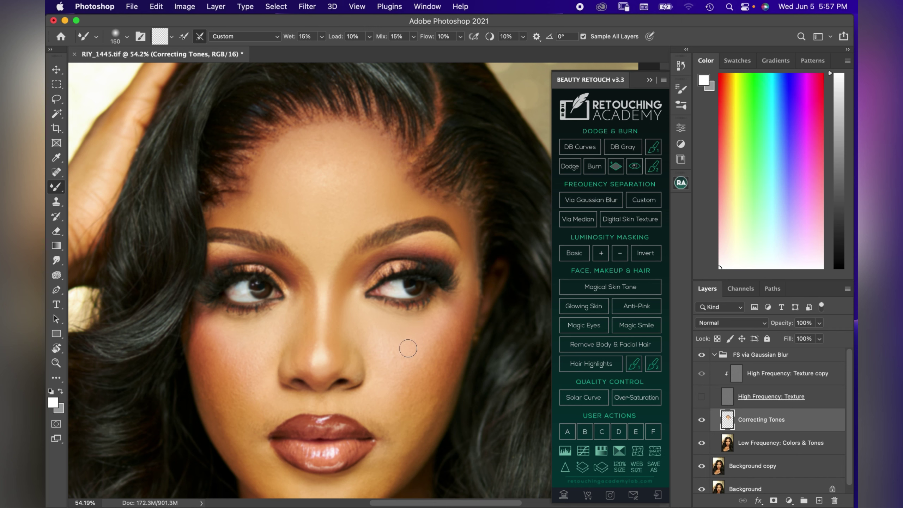
key(bracketright)
key(bracketright)
key(bracketright)
key(bracketright)
key(bracketright)
key(bracketright)
key(bracketright)
key(bracketleft)
key(bracketleft)
key(bracketleft)
scroll(441, 356, down, 1)
key(bracketleft)
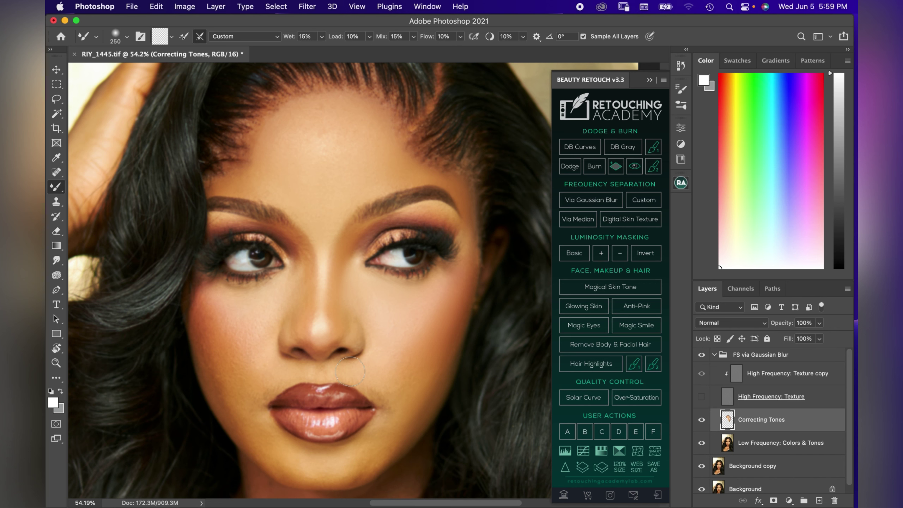
Smooth the tones beside the image-right corner of the mouth with a small Mixer Brush, then enlarge it to 200 px
key(bracketleft)
key(bracketleft)
key(bracketleft)
key(bracketleft)
key(bracketleft)
key(bracketleft)
key(bracketleft)
key(bracketright)
key(bracketright)
mouse_move(361, 382)
mouse_down()
mouse_move(377, 394)
mouse_move(364, 377)
mouse_move(395, 399)
mouse_move(379, 369)
mouse_move(380, 383)
mouse_move(407, 340)
mouse_move(404, 376)
mouse_move(418, 358)
mouse_move(404, 369)
mouse_move(405, 347)
mouse_move(399, 391)
mouse_move(416, 373)
mouse_move(404, 394)
mouse_move(379, 393)
mouse_move(387, 406)
mouse_move(396, 398)
mouse_move(387, 415)
mouse_move(388, 394)
mouse_move(372, 384)
mouse_move(383, 408)
mouse_move(373, 433)
mouse_move(385, 396)
mouse_move(378, 430)
mouse_move(372, 384)
mouse_move(379, 427)
mouse_move(383, 387)
mouse_move(392, 415)
mouse_move(366, 441)
mouse_up()
key(bracketright)
key(bracketright)
key(bracketright)
key(bracketleft)
key(bracketleft)
key(bracketleft)
key(bracketright)
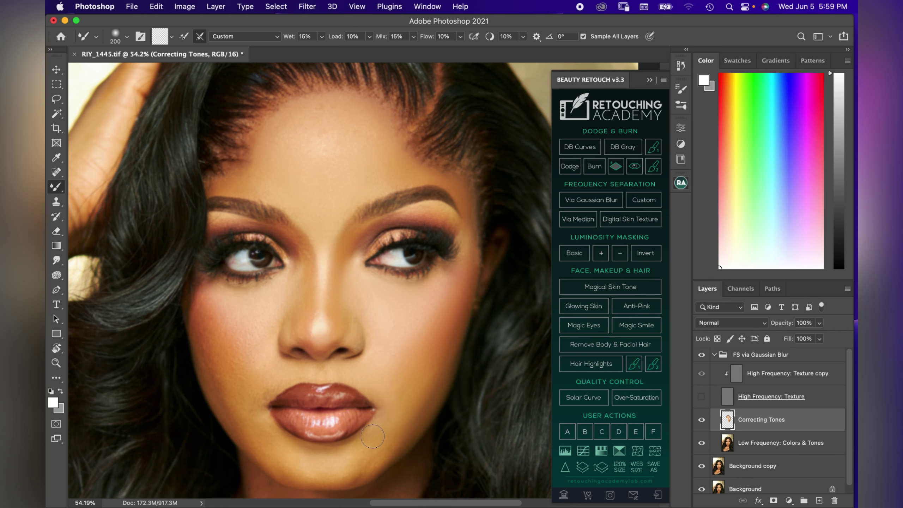
Blend the tones on the chin below the lower lip, working with several brush sizes down to 80 px
key(bracketleft)
mouse_move(365, 441)
mouse_down()
mouse_move(378, 425)
mouse_move(362, 452)
mouse_move(376, 448)
mouse_move(382, 460)
mouse_up()
mouse_move(335, 467)
mouse_down()
mouse_move(312, 462)
mouse_move(343, 457)
mouse_move(326, 457)
mouse_up()
key(bracketright)
key(bracketright)
key(bracketright)
key(bracketright)
mouse_move(347, 462)
mouse_down()
mouse_move(326, 468)
mouse_move(344, 439)
mouse_move(336, 462)
mouse_up()
key(bracketleft)
key(bracketleft)
key(bracketleft)
key(bracketleft)
key(bracketleft)
key(bracketleft)
key(bracketleft)
key(bracketleft)
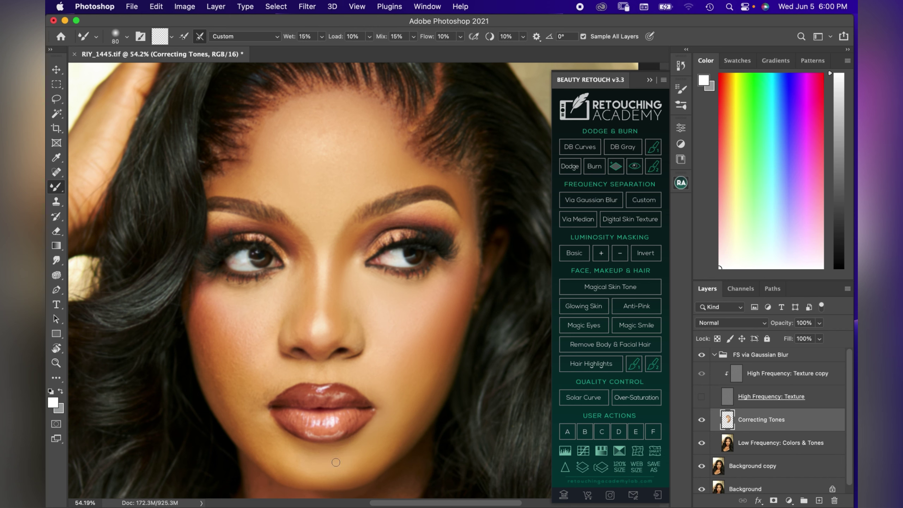
Smooth the upper part of the image-right cheek below the eye with an enlarged Mixer Brush
key(bracketright)
key(bracketright)
key(bracketright)
key(bracketleft)
key(bracketright)
key(bracketright)
mouse_move(437, 291)
mouse_down()
mouse_move(399, 326)
mouse_move(403, 308)
mouse_move(430, 288)
mouse_move(379, 295)
mouse_up()
Blend the image-right side of the nose with a smaller Mixer Brush, and set the brush to 200 px for the adjacent cheek
key(bracketleft)
key(bracketleft)
key(bracketleft)
key(bracketleft)
key(bracketleft)
drag(340, 262, 336, 329)
scroll(431, 325, down, 3)
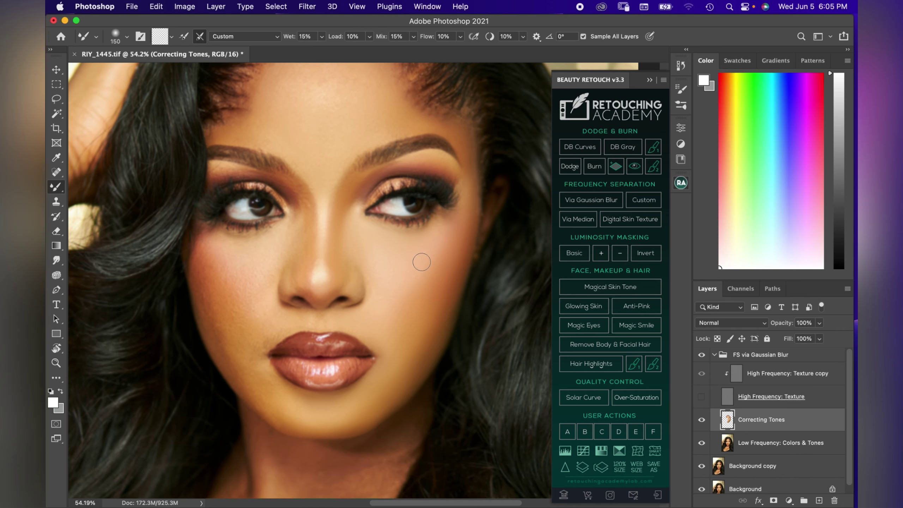
key(bracketright)
key(bracketright)
key(bracketright)
key(bracketleft)
Show the High Frequency: Texture layer and examine the blended skin tones, close up and across the whole portrait
click(702, 398)
scroll(472, 337, up, 2)
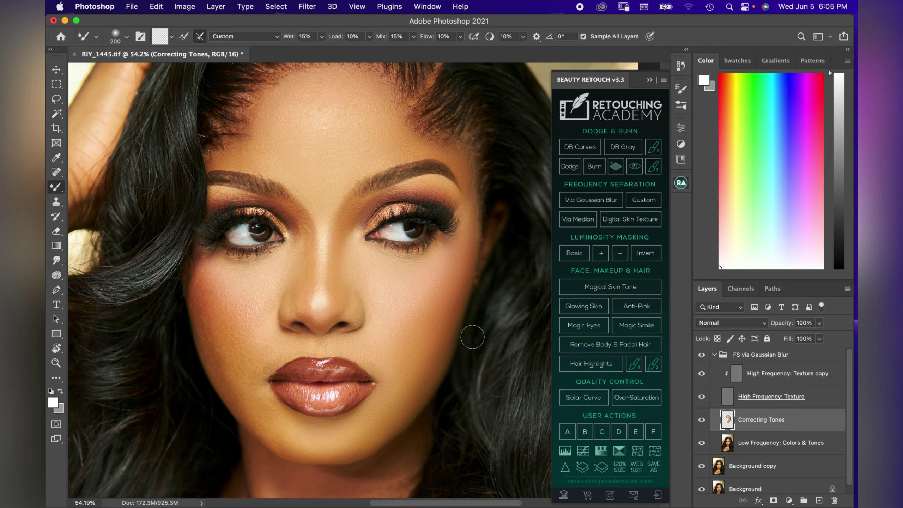
scroll(399, 389, up, 2)
scroll(399, 389, down, 1)
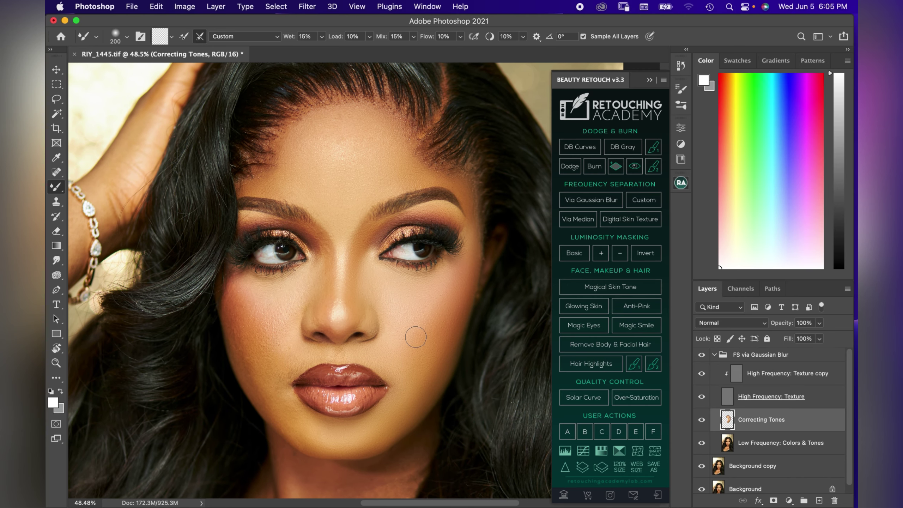
scroll(418, 337, right, 10)
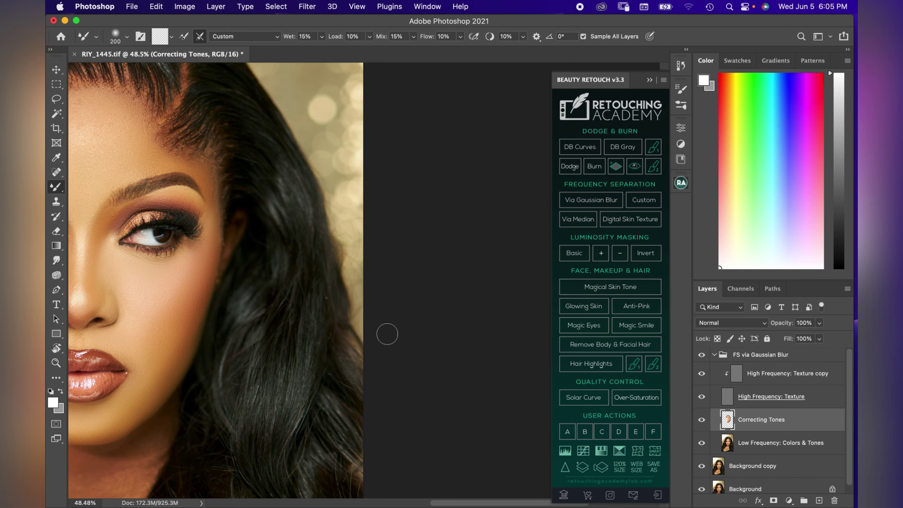
scroll(411, 325, left, 12)
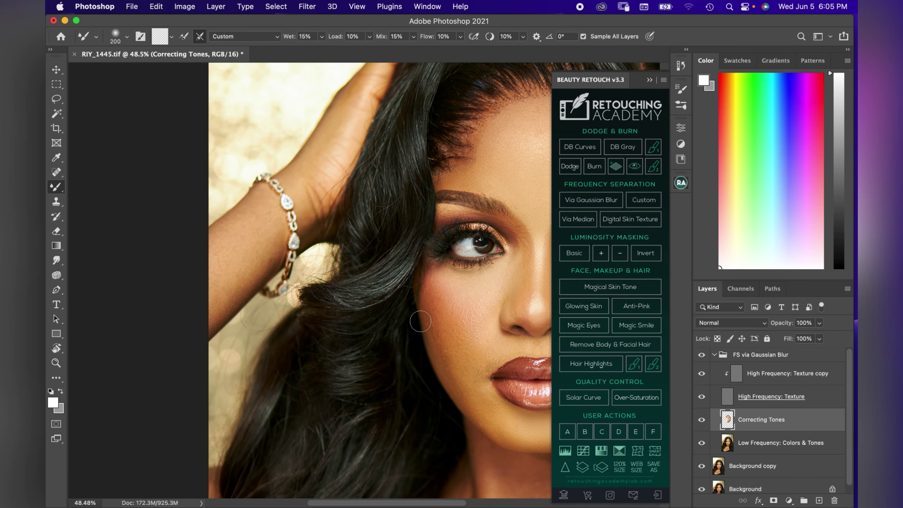
scroll(389, 482, right, 8)
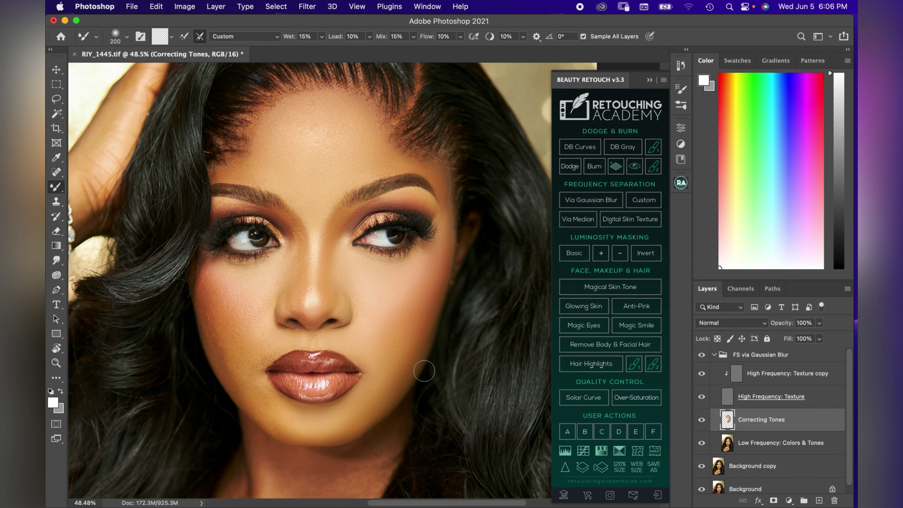
scroll(372, 379, down, 3)
scroll(371, 379, up, 3)
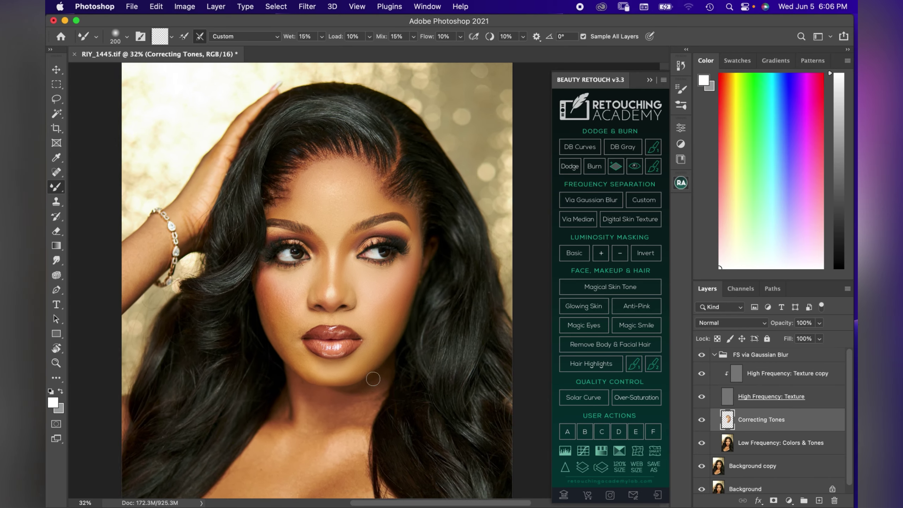
scroll(375, 380, up, 2)
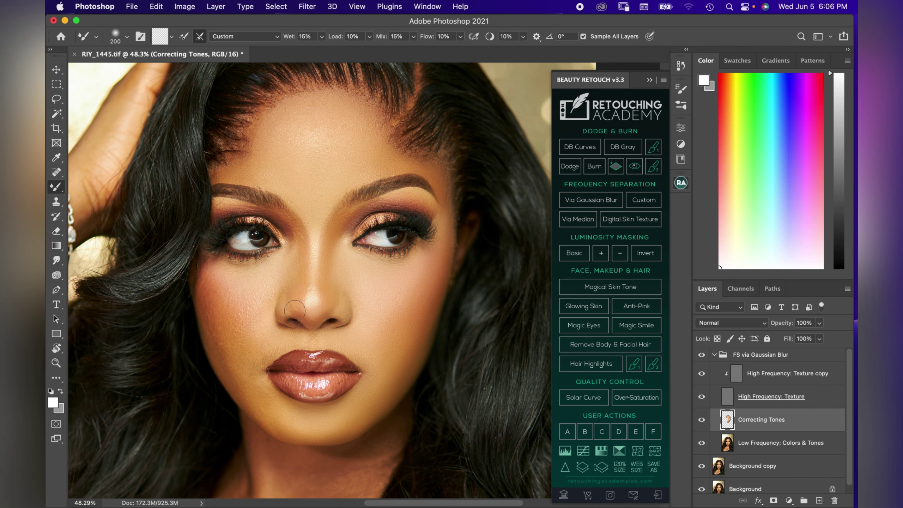
Hide the High Frequency: Texture layer and blend the tones of the image-left cheek with a Mixer Brush of 300 px or larger
key(bracketleft)
key(bracketright)
key(bracketright)
key(bracketright)
key(bracketright)
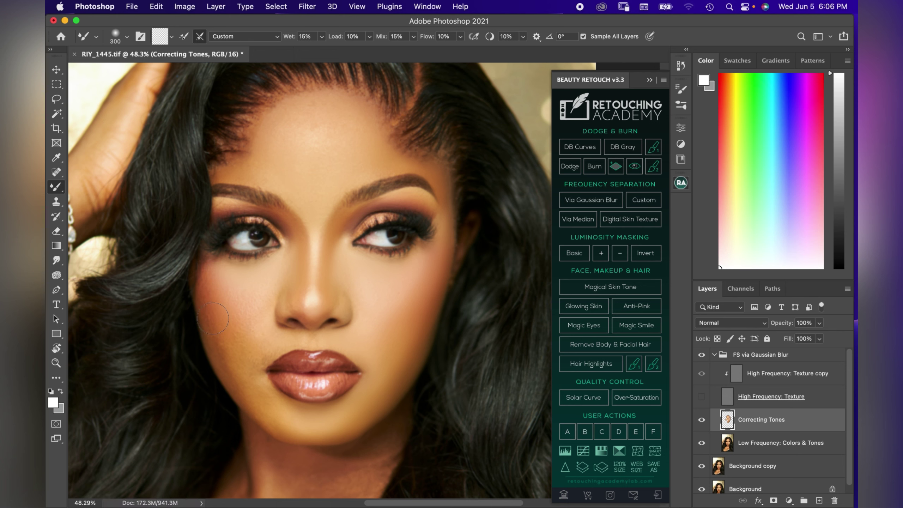
key(bracketright)
key(bracketright)
key(bracketright)
key(bracketright)
key(bracketright)
key(bracketright)
key(bracketright)
Blend the remaining tones on the image-left side of the face, reducing the Mixer Brush to 125 px for the brow area
key(bracketleft)
key(bracketleft)
key(bracketleft)
key(bracketleft)
key(bracketleft)
key(bracketleft)
key(bracketleft)
key(bracketleft)
key(bracketleft)
key(bracketleft)
key(bracketleft)
key(bracketright)
key(bracketright)
key(bracketright)
key(bracketright)
key(bracketright)
key(bracketleft)
key(bracketright)
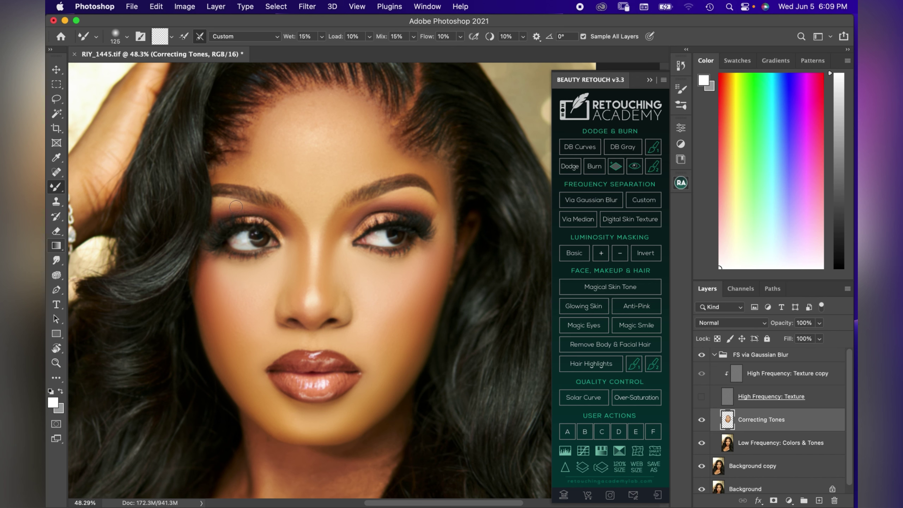
Smooth the image-left cheek from below the eye toward the mouth with a 200 px Mixer Brush
key(bracketright)
key(bracketright)
key(bracketright)
mouse_move(235, 271)
mouse_down()
mouse_move(244, 288)
mouse_move(272, 276)
mouse_move(225, 271)
mouse_move(276, 260)
mouse_move(270, 298)
mouse_move(276, 278)
mouse_move(262, 296)
mouse_move(294, 240)
mouse_move(268, 295)
mouse_move(255, 292)
mouse_move(264, 351)
mouse_up()
key(super+0)
Show the High Frequency: Texture layer and compare the face with and without the Correcting Tones layer, close up and across the whole portrait
click(702, 397)
scroll(497, 279, up, 3)
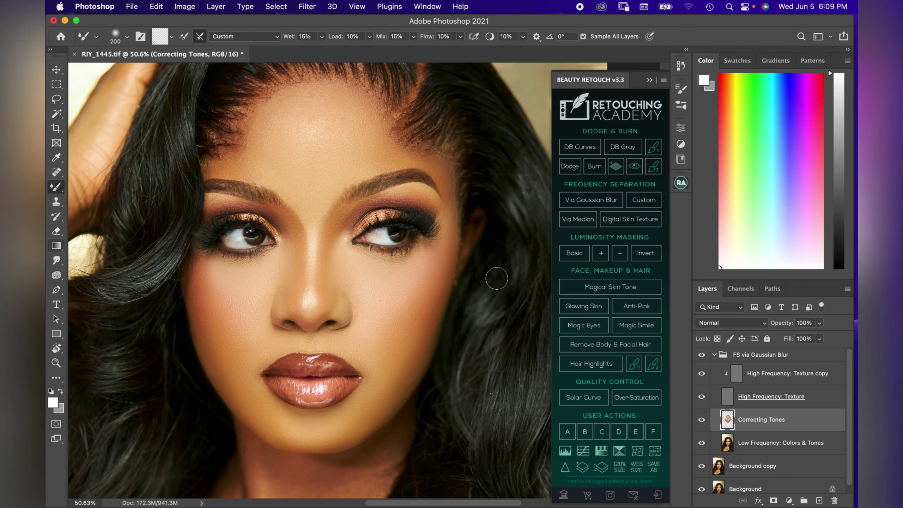
scroll(496, 278, up, 1)
click(702, 420)
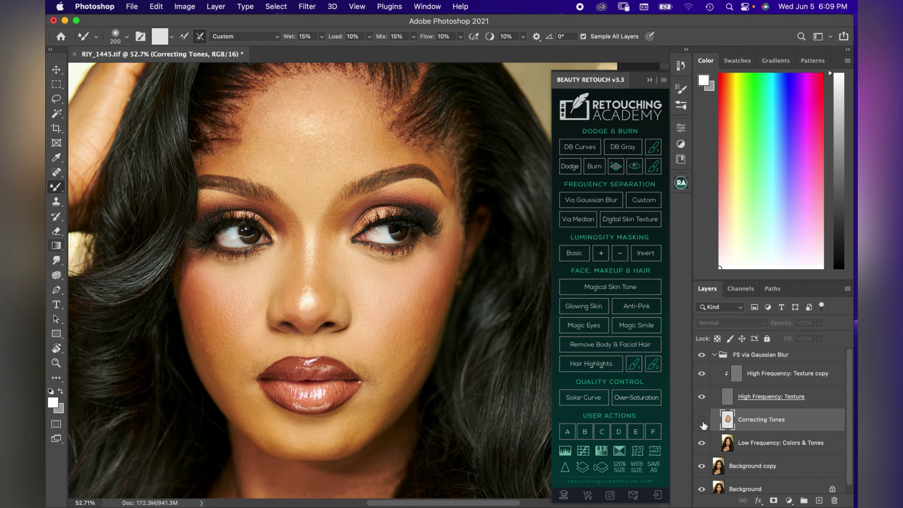
scroll(706, 428, up, 2)
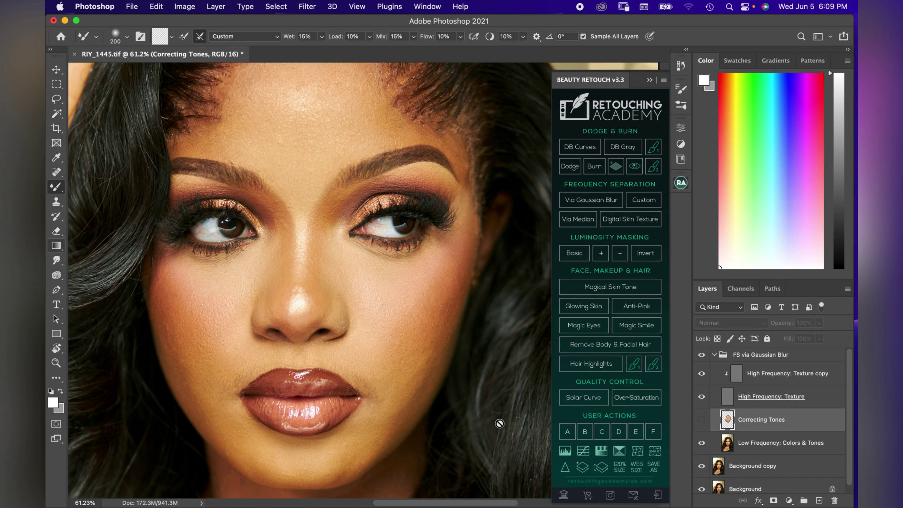
scroll(498, 428, up, 1)
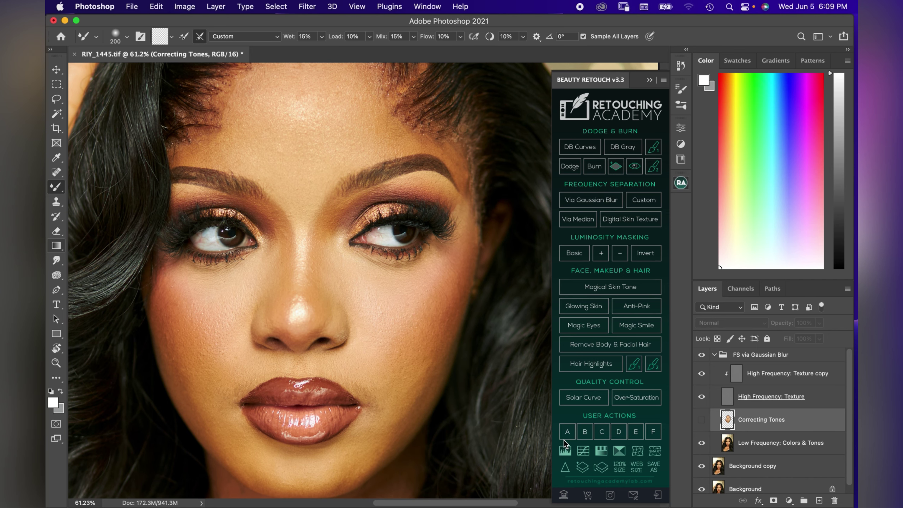
scroll(427, 427, down, 1)
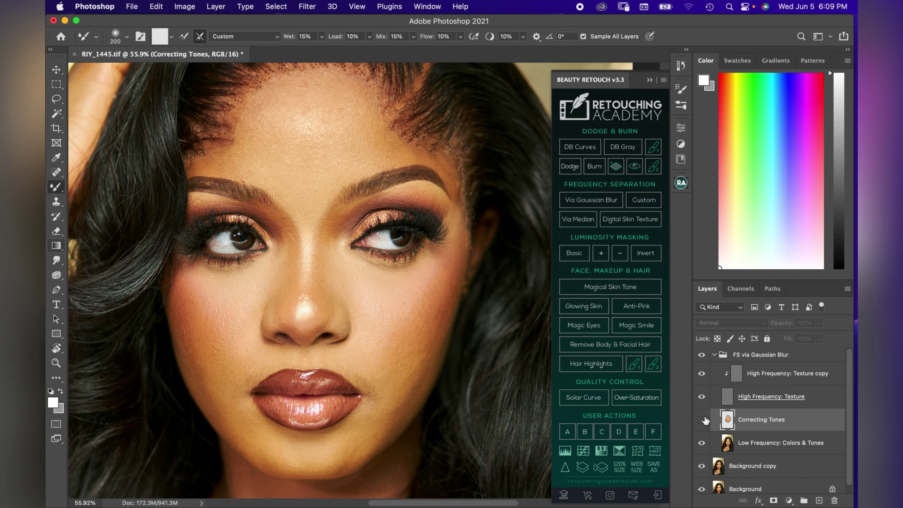
click(701, 420)
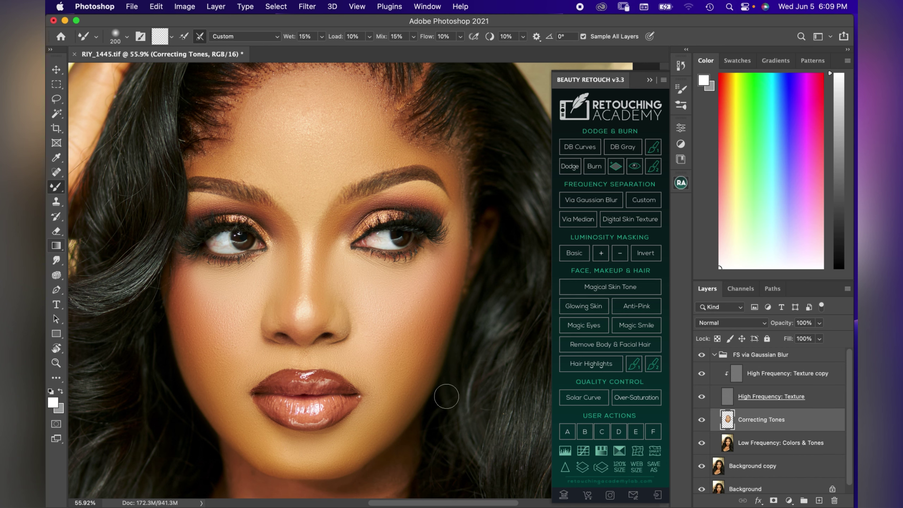
scroll(421, 409, down, 1)
scroll(421, 409, down, 5)
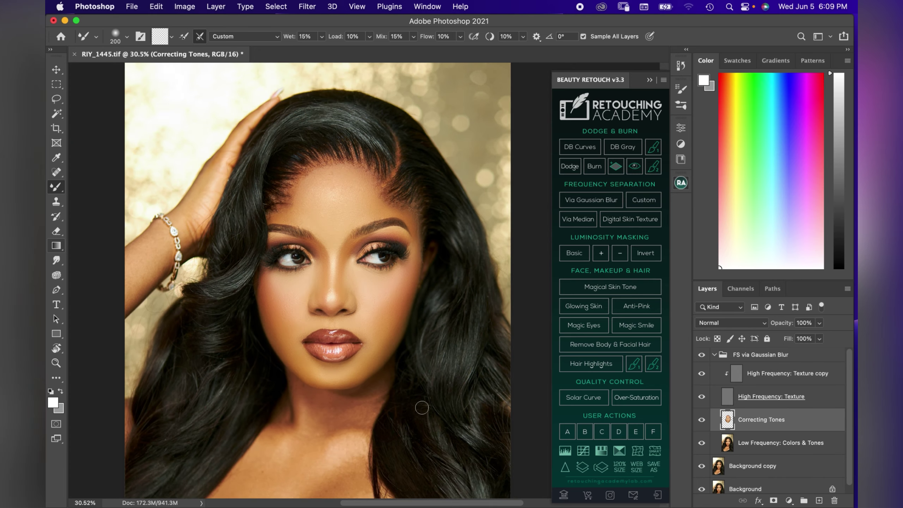
scroll(421, 408, down, 1)
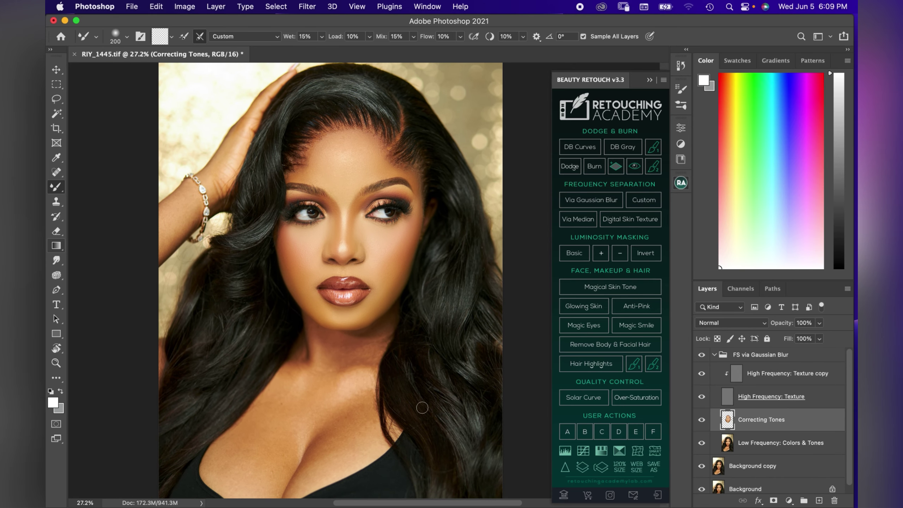
scroll(422, 408, up, 3)
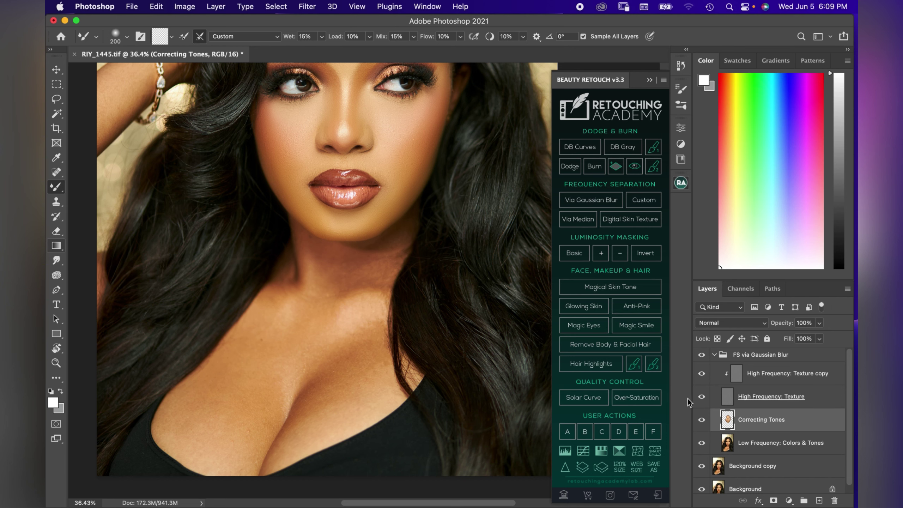
Hide the High Frequency: Texture layer and blend the tones on the image-left side of the neck with the Mixer Brush
click(702, 398)
key(bracketright)
key(bracketright)
key(bracketright)
mouse_move(309, 290)
mouse_down()
mouse_move(301, 332)
mouse_move(283, 329)
mouse_move(275, 344)
mouse_move(294, 269)
mouse_move(286, 324)
mouse_move(284, 300)
mouse_move(283, 314)
mouse_move(261, 318)
mouse_move(278, 308)
mouse_move(273, 334)
mouse_move(299, 264)
mouse_move(286, 321)
mouse_move(301, 271)
mouse_move(312, 299)
mouse_move(308, 266)
mouse_up()
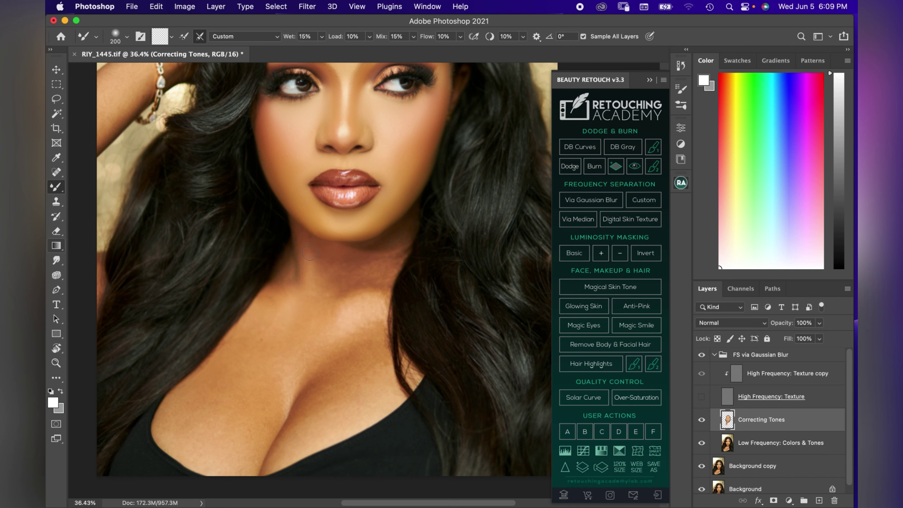
Smooth the transition from the lower neck into the upper chest with an enlarged Mixer Brush, and set the brush to 300 px for the neck
key(bracketright)
key(bracketright)
key(bracketright)
key(bracketright)
mouse_move(317, 302)
mouse_down()
mouse_move(315, 255)
mouse_move(326, 308)
mouse_move(338, 301)
mouse_move(321, 305)
mouse_move(323, 276)
mouse_move(360, 266)
mouse_move(343, 305)
mouse_move(384, 267)
mouse_move(375, 292)
mouse_move(393, 258)
mouse_move(354, 288)
mouse_move(317, 354)
mouse_move(310, 312)
mouse_move(299, 343)
mouse_move(307, 325)
mouse_move(352, 319)
mouse_move(359, 299)
mouse_move(345, 297)
mouse_move(345, 309)
mouse_move(325, 324)
mouse_move(378, 255)
mouse_move(338, 333)
mouse_up()
key(bracketright)
key(bracketright)
key(bracketleft)
key(bracketleft)
key(bracketleft)
key(bracketleft)
key(bracketleft)
key(bracketleft)
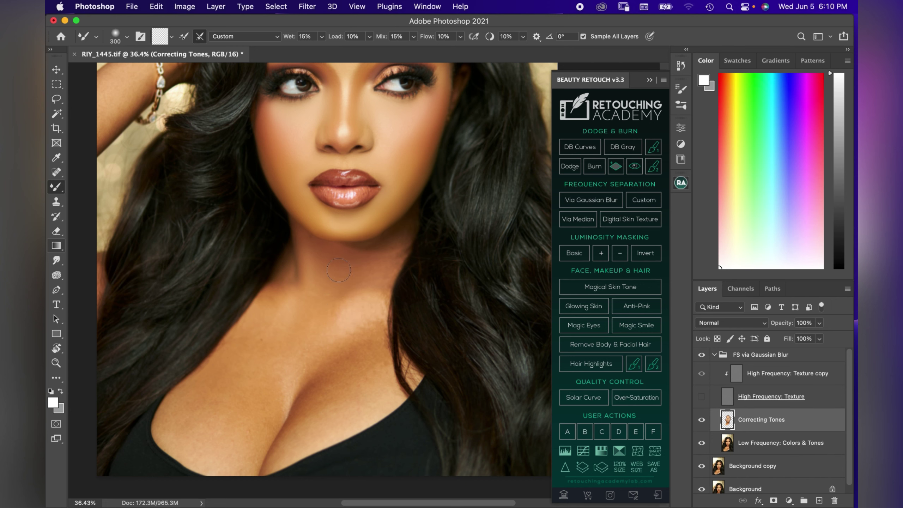
Blend the skin tones from the neck down to the center of the chest with the Mixer Brush
key(bracketleft)
mouse_move(298, 272)
mouse_down()
mouse_move(280, 312)
mouse_move(298, 258)
mouse_move(272, 322)
mouse_move(222, 379)
mouse_move(267, 351)
mouse_move(289, 317)
mouse_move(248, 433)
mouse_move(265, 392)
mouse_move(230, 402)
mouse_move(201, 432)
mouse_move(182, 427)
mouse_move(216, 389)
mouse_move(204, 398)
mouse_move(238, 401)
mouse_move(229, 413)
mouse_move(238, 387)
mouse_move(216, 432)
mouse_move(230, 413)
mouse_move(237, 451)
mouse_move(258, 427)
mouse_move(251, 432)
mouse_move(248, 392)
mouse_move(207, 396)
mouse_move(224, 380)
mouse_move(248, 379)
mouse_move(248, 364)
mouse_move(292, 317)
mouse_move(313, 311)
mouse_move(336, 320)
mouse_move(353, 309)
mouse_move(354, 377)
mouse_move(324, 393)
mouse_move(326, 414)
mouse_move(351, 411)
mouse_move(320, 427)
mouse_move(340, 383)
mouse_move(324, 399)
mouse_move(389, 373)
mouse_move(325, 304)
mouse_move(342, 389)
mouse_move(302, 429)
mouse_move(370, 370)
mouse_move(359, 351)
mouse_move(337, 395)
mouse_move(327, 356)
mouse_move(342, 391)
mouse_move(312, 430)
mouse_move(330, 382)
mouse_move(361, 388)
mouse_move(350, 347)
mouse_move(338, 355)
mouse_move(331, 406)
mouse_up()
key(bracketright)
key(bracketright)
key(bracketright)
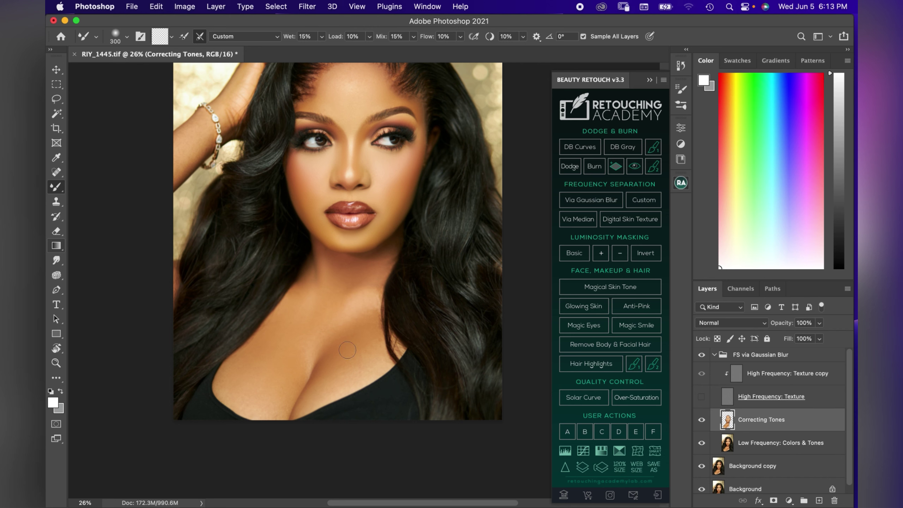
Even out the tones across the chest and up to the neck, varying the Mixer Brush size between 250 and 300 px
mouse_move(360, 336)
mouse_down()
mouse_move(351, 353)
mouse_move(366, 331)
mouse_move(366, 300)
mouse_move(345, 303)
mouse_move(370, 274)
mouse_move(343, 345)
mouse_move(332, 334)
mouse_move(328, 368)
mouse_move(336, 376)
mouse_move(315, 391)
mouse_up()
key(bracketright)
key(bracketleft)
key(bracketleft)
key(bracketleft)
key(bracketright)
key(bracketright)
key(bracketright)
mouse_move(309, 347)
mouse_down()
mouse_move(250, 367)
mouse_move(279, 344)
mouse_move(323, 267)
mouse_up()
Show the High Frequency: Texture layer and compare the neck and chest with and without the Correcting Tones layer
click(702, 398)
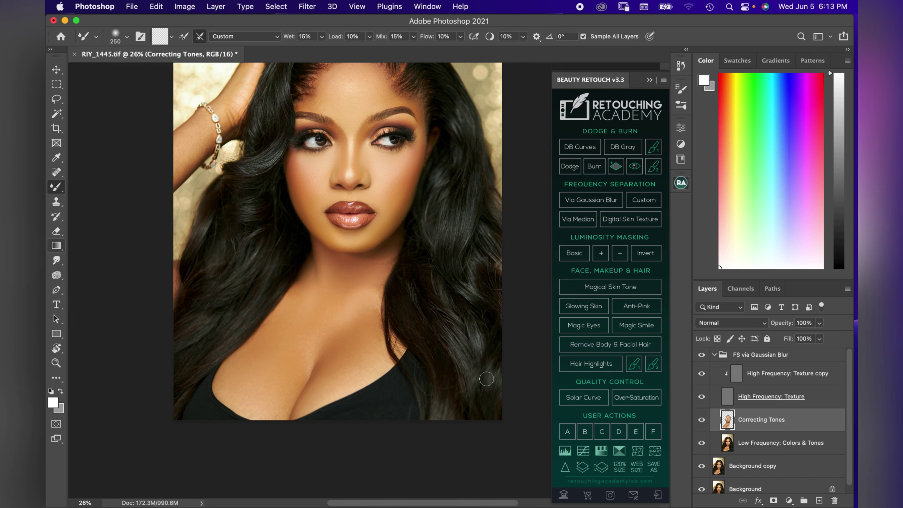
scroll(468, 380, up, 1)
scroll(467, 381, up, 3)
click(702, 420)
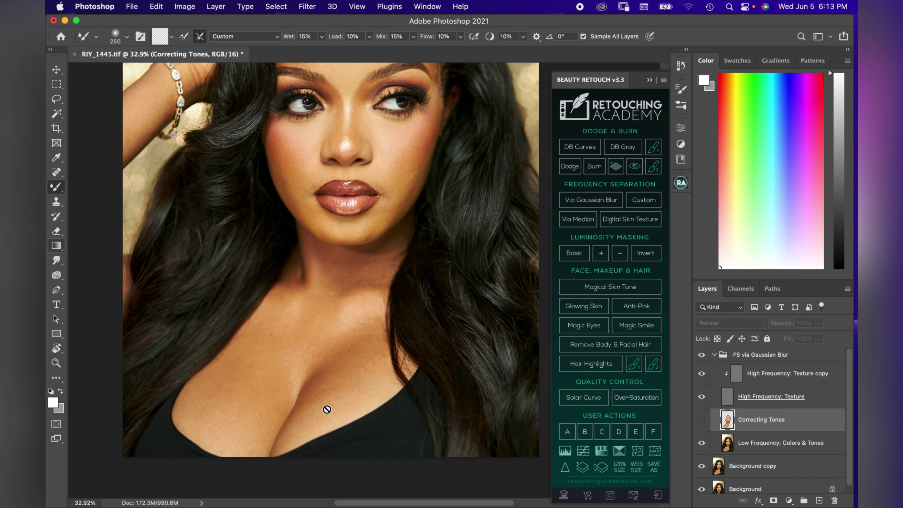
click(703, 421)
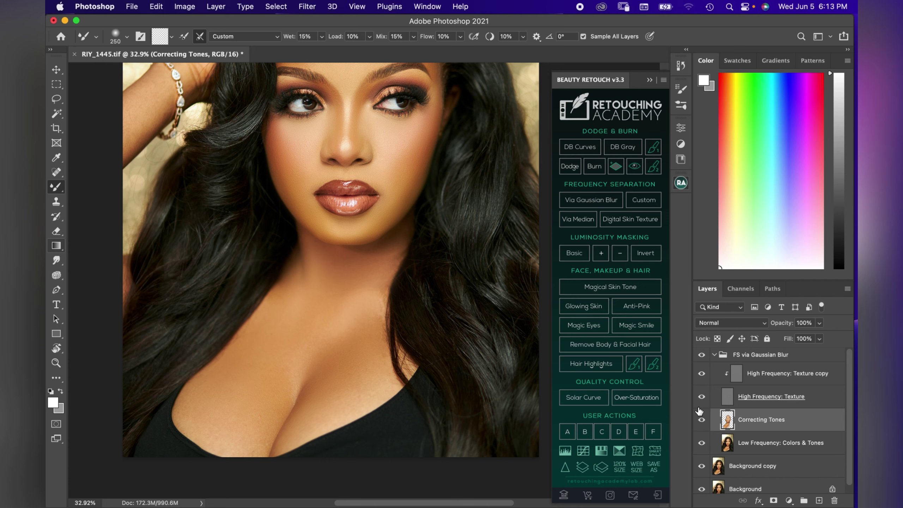
scroll(411, 350, down, 4)
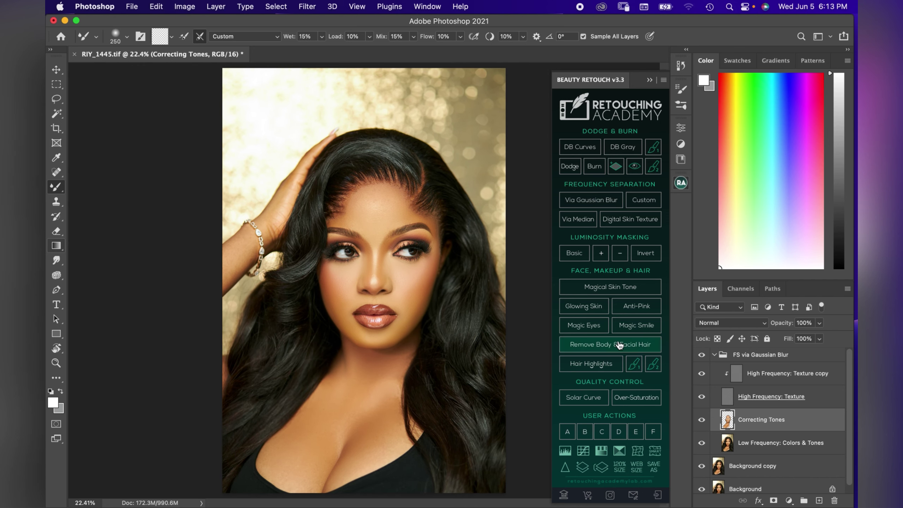
Hide the High Frequency: Texture layer and blend the tones on the raised hand with a 175 px Mixer Brush
click(701, 397)
key(bracketleft)
key(bracketleft)
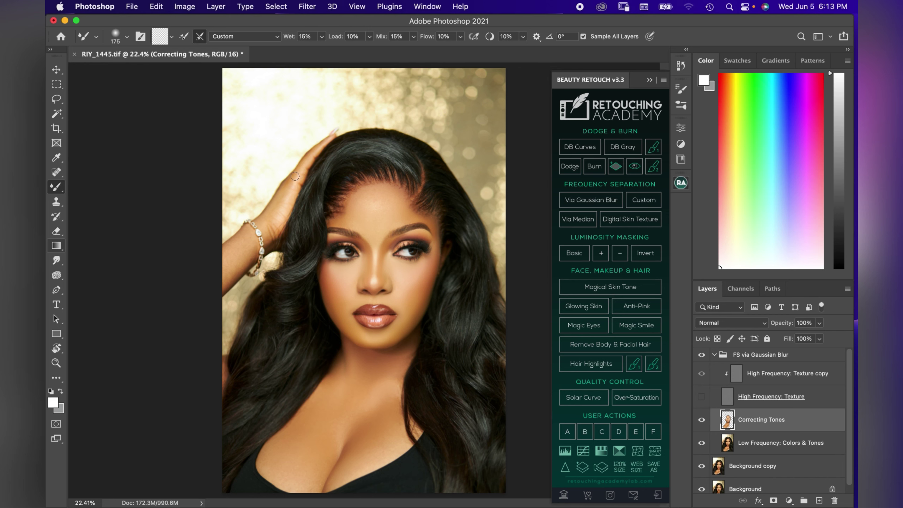
key(bracketright)
Collapse the FS via Gaussian Blur group and compare the portrait with and without the group's retouching
click(715, 355)
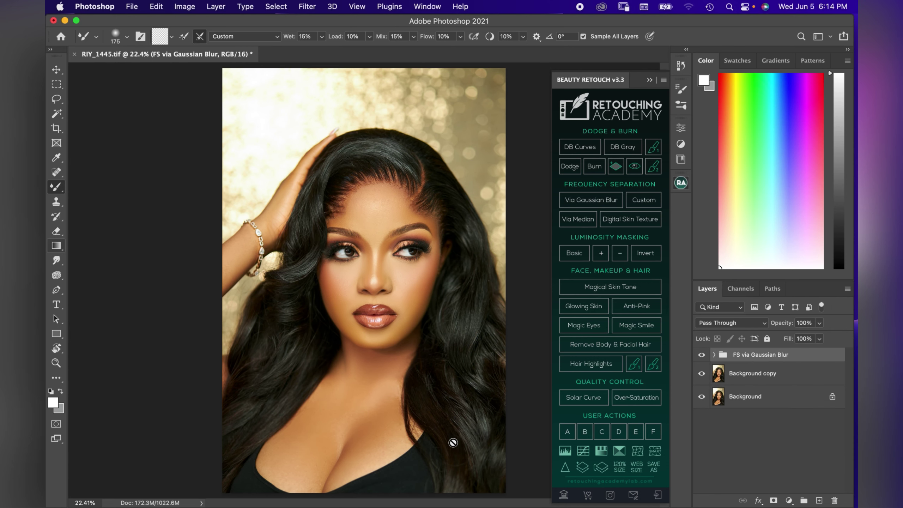
scroll(393, 438, up, 2)
scroll(393, 439, down, 1)
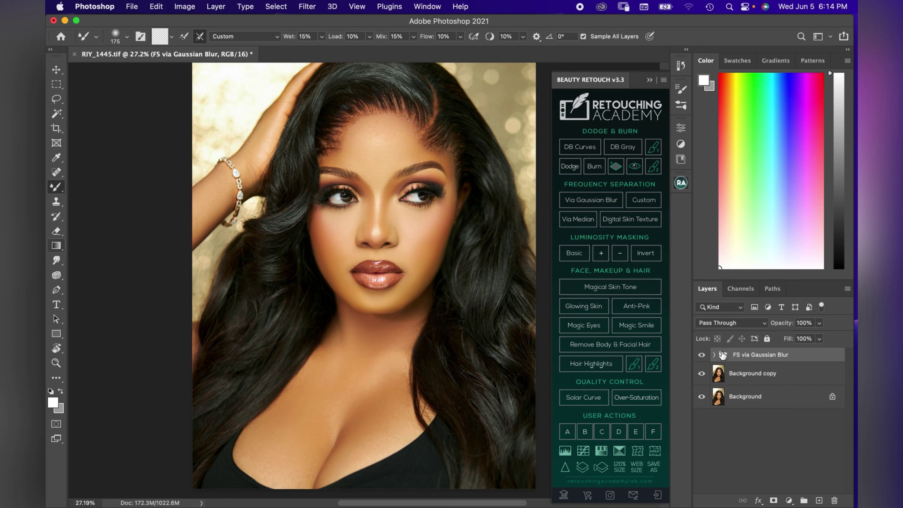
click(702, 355)
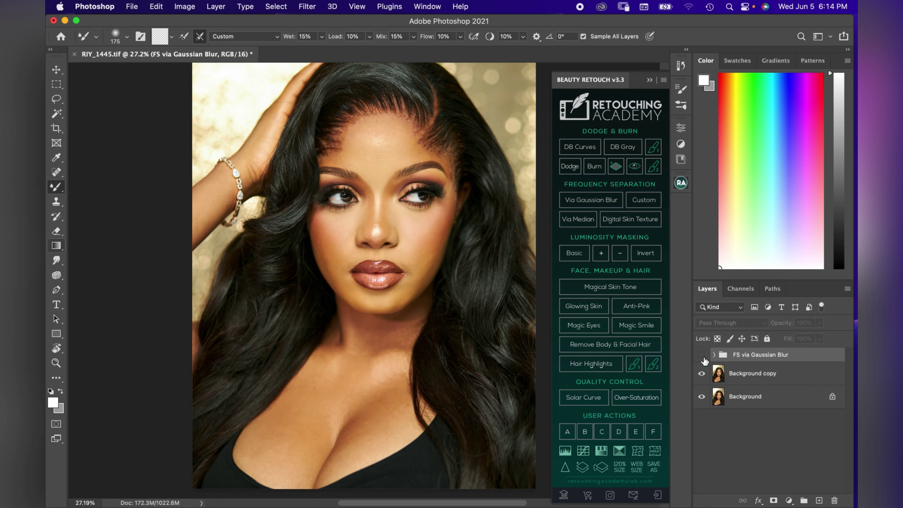
click(702, 356)
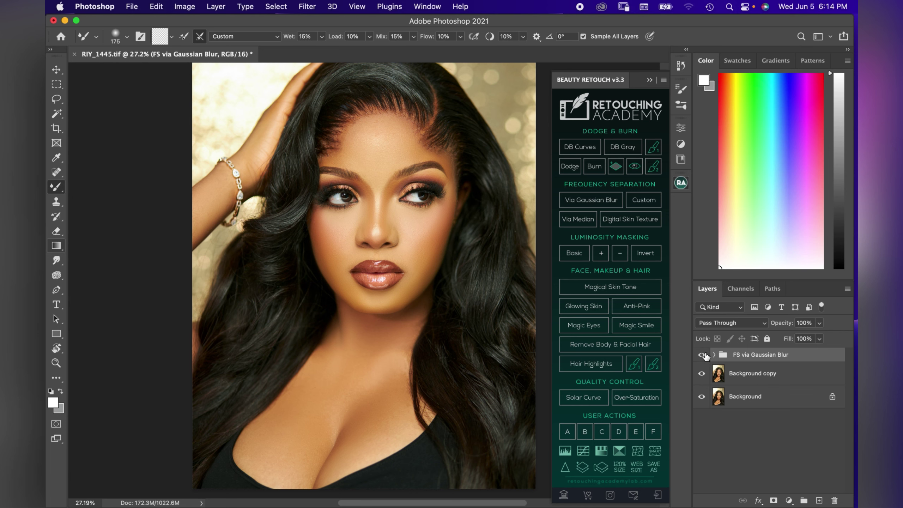
click(702, 355)
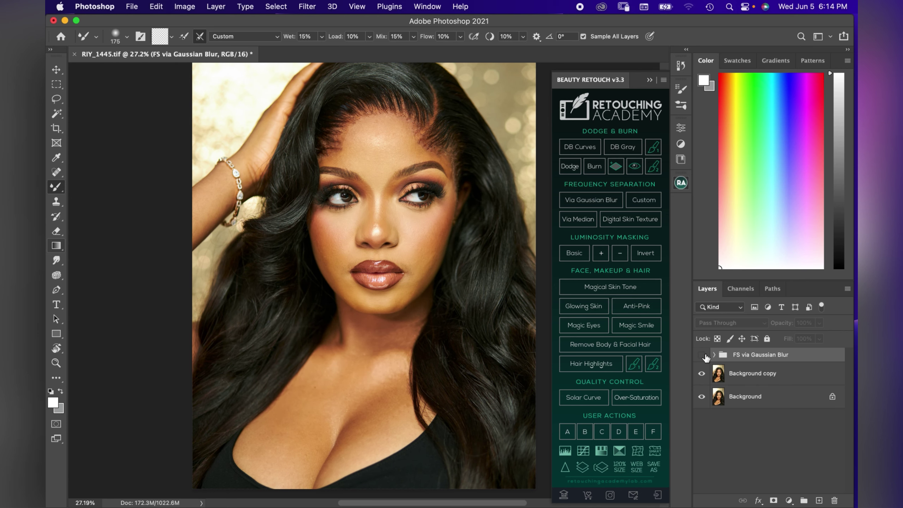
click(702, 356)
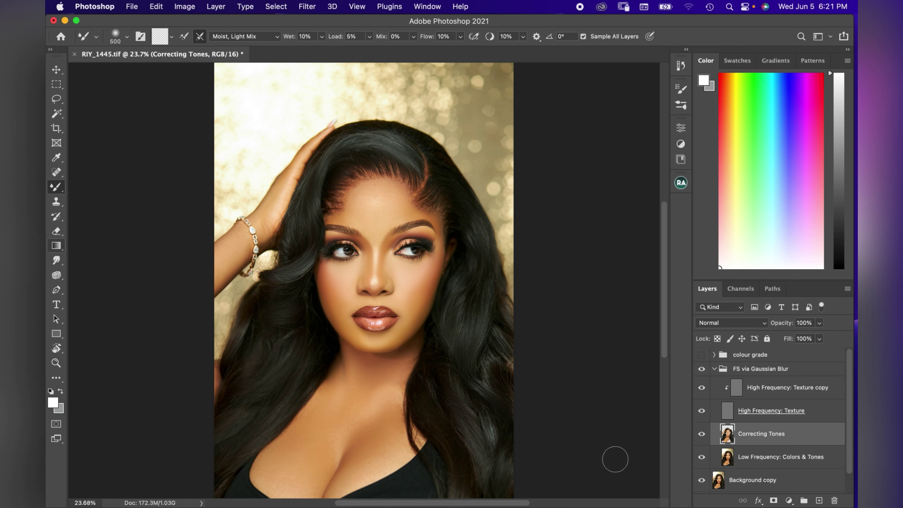
Compare the portrait with and without the Correcting Tones layer, and collapse the FS via Gaussian Blur group
click(702, 434)
click(702, 437)
click(714, 369)
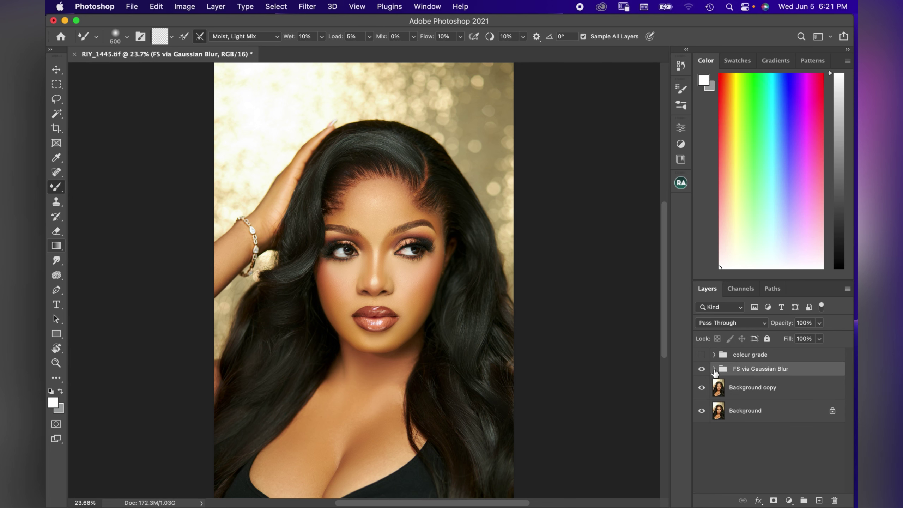
Compare the retouched portrait with and without the colour grade group, viewing the face closer up
click(702, 355)
key(super+equal)
click(702, 355)
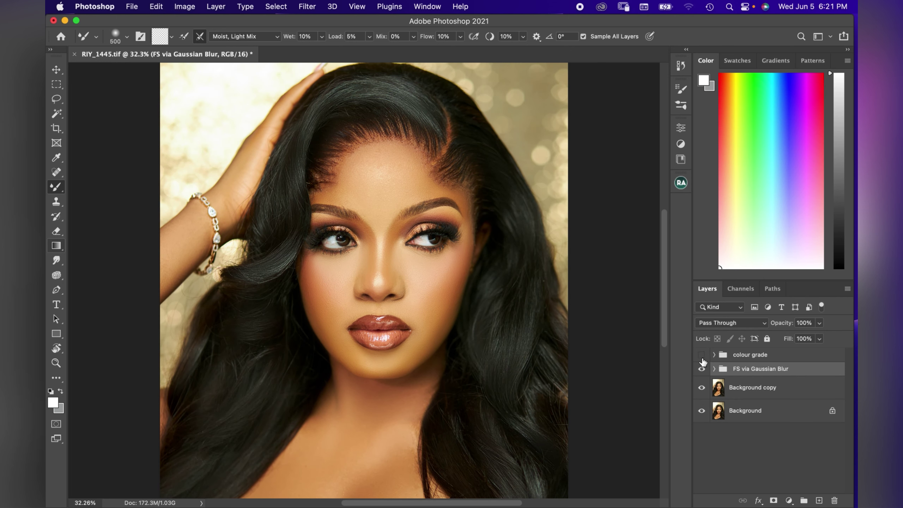
click(703, 355)
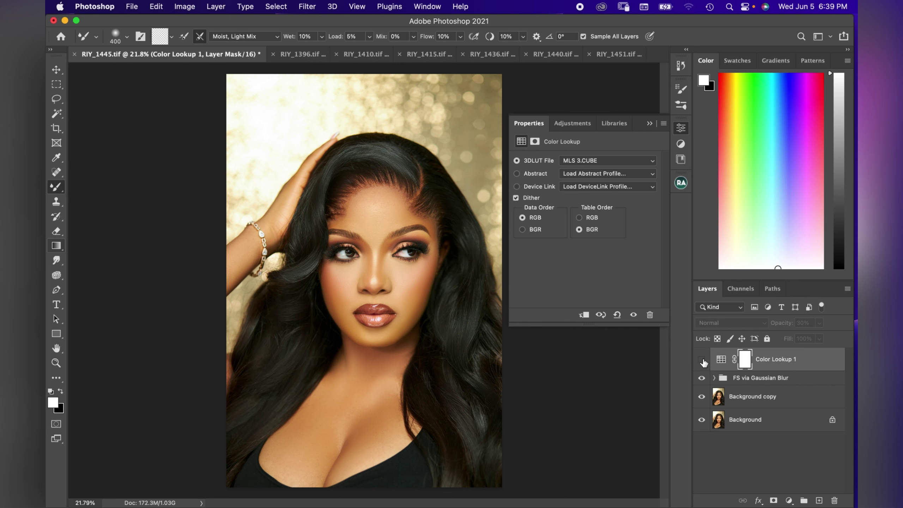
Compare the portrait with and without the Color Lookup 1 adjustment layer
click(788, 500)
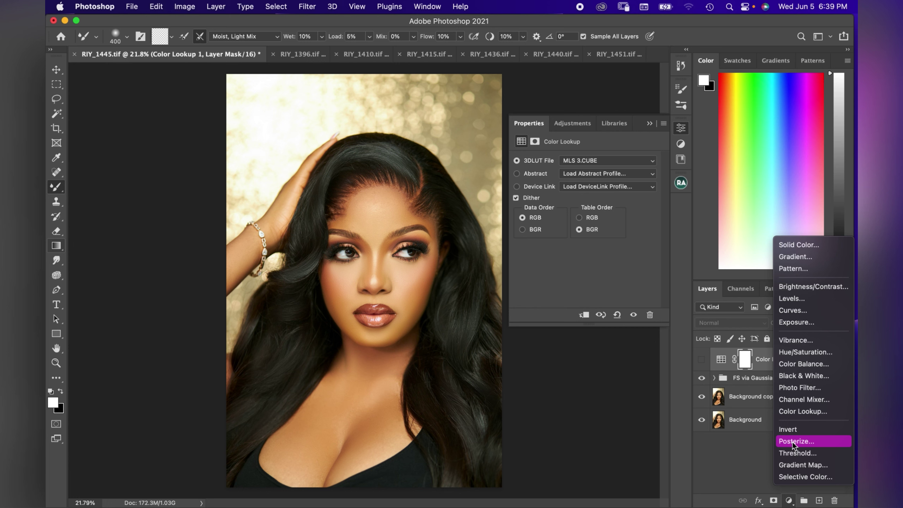
click(703, 359)
click(703, 359)
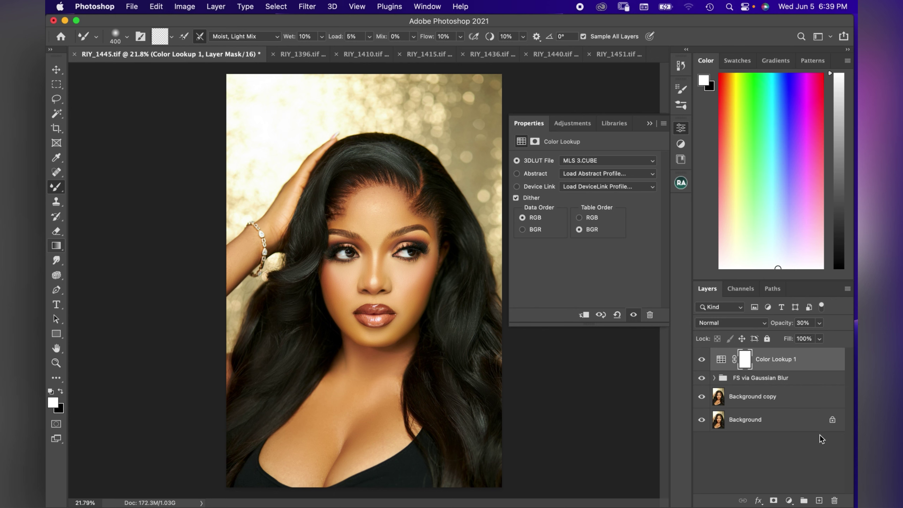
click(701, 361)
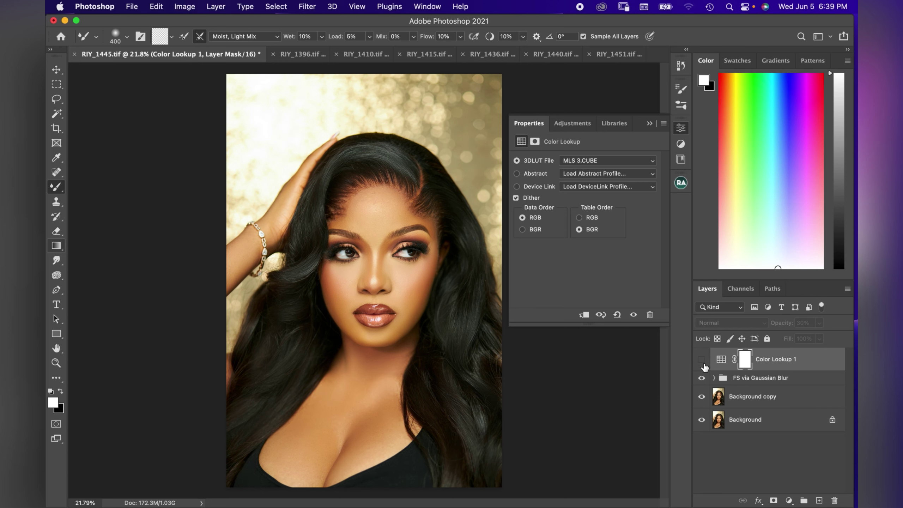
click(703, 360)
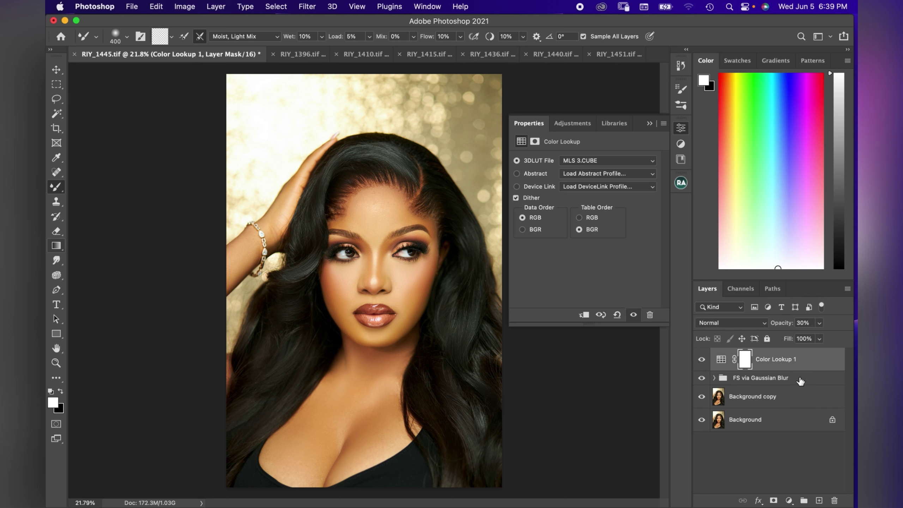
click(703, 360)
click(703, 361)
Add a Selective Color adjustment layer above the Color Lookup 1 layer
click(790, 500)
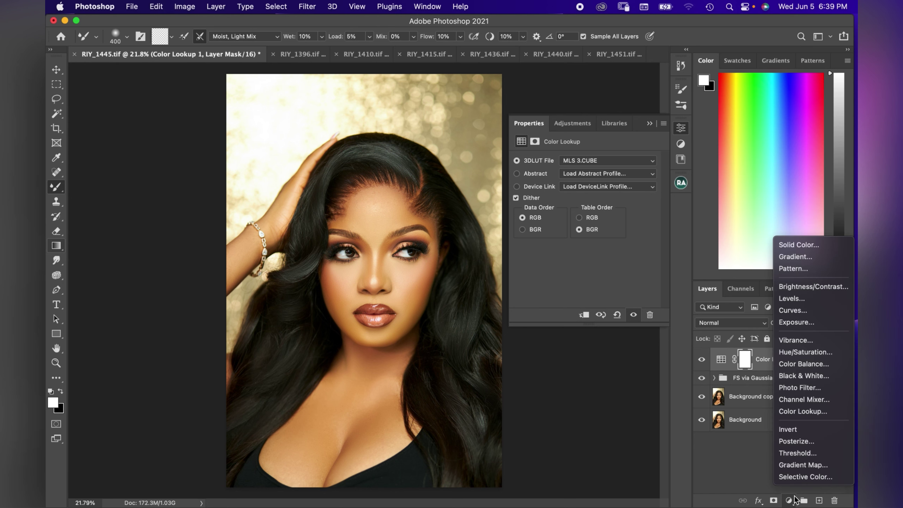
click(797, 476)
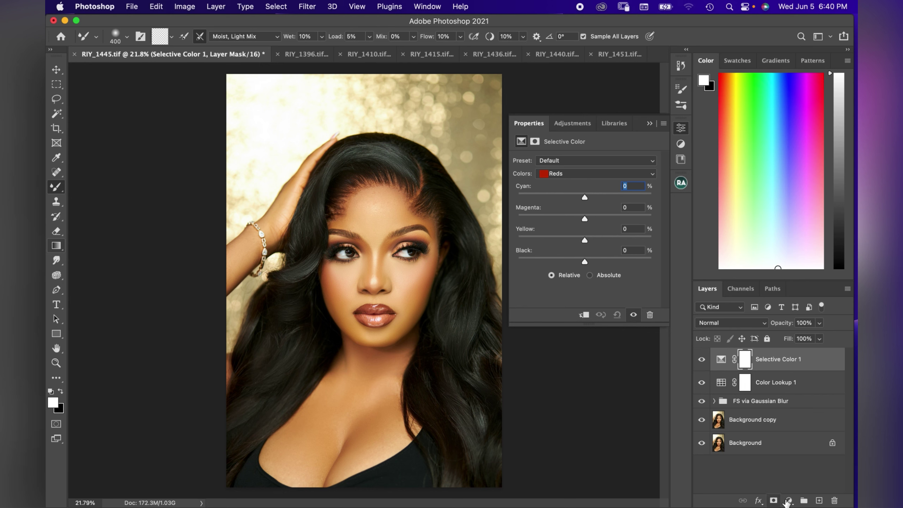
click(789, 500)
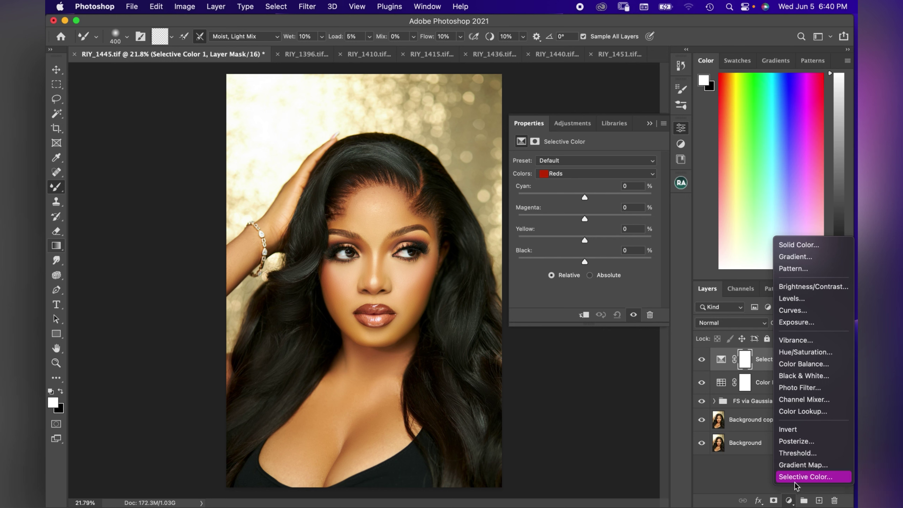
click(611, 471)
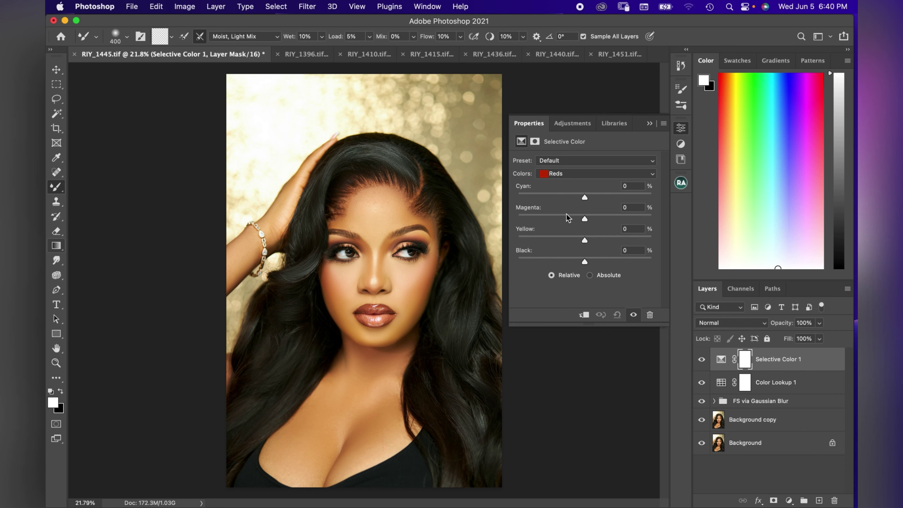
In the Selective Color reds, reduce cyan, magenta and yellow slightly and set black to +8%
mouse_move(585, 198)
mouse_down()
mouse_move(568, 199)
mouse_move(596, 199)
mouse_move(576, 205)
mouse_up()
mouse_move(576, 198)
mouse_down()
mouse_move(568, 200)
mouse_move(637, 199)
mouse_move(547, 206)
mouse_move(566, 203)
mouse_up()
click(582, 173)
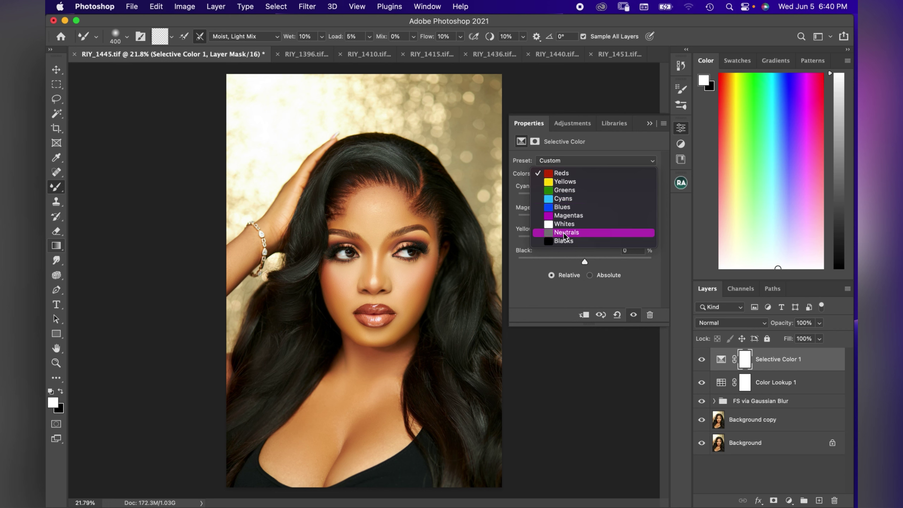
click(569, 173)
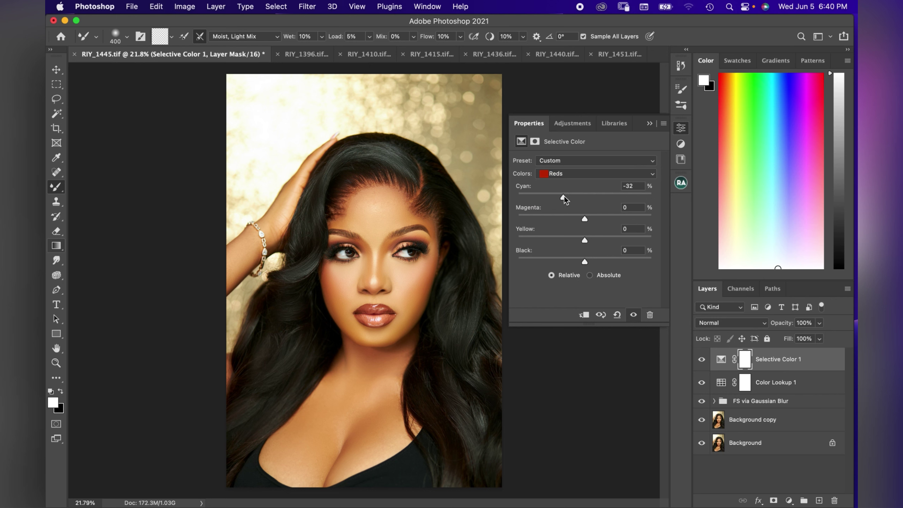
mouse_move(563, 198)
mouse_down()
mouse_move(640, 200)
mouse_move(569, 202)
mouse_move(577, 202)
mouse_up()
mouse_move(586, 218)
mouse_down()
mouse_move(603, 222)
mouse_move(563, 224)
mouse_move(579, 219)
mouse_up()
mouse_move(586, 240)
mouse_down()
mouse_move(550, 244)
mouse_move(579, 242)
mouse_up()
mouse_move(586, 261)
mouse_down()
mouse_move(598, 268)
mouse_move(517, 262)
mouse_move(590, 260)
mouse_up()
In the Selective Color neutrals, raise cyan slightly, keep magenta at 0, and set yellow and black to +1% each
click(592, 174)
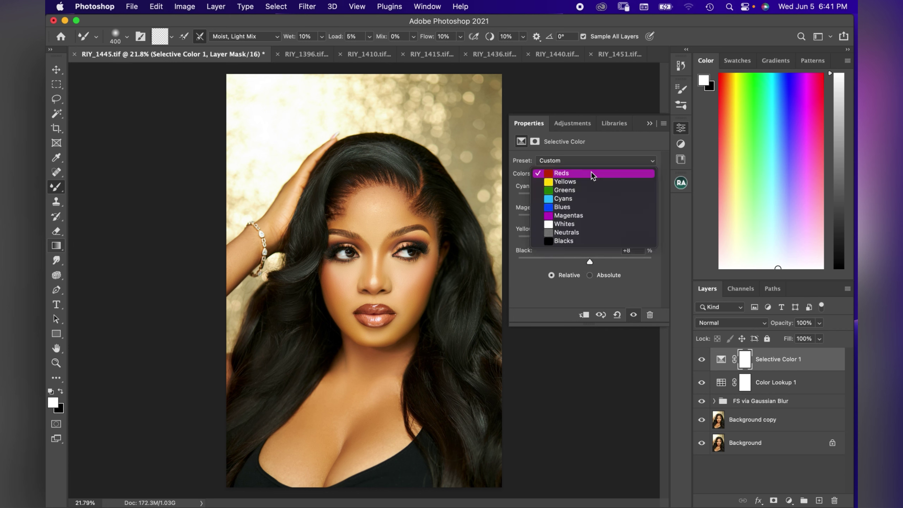
click(577, 233)
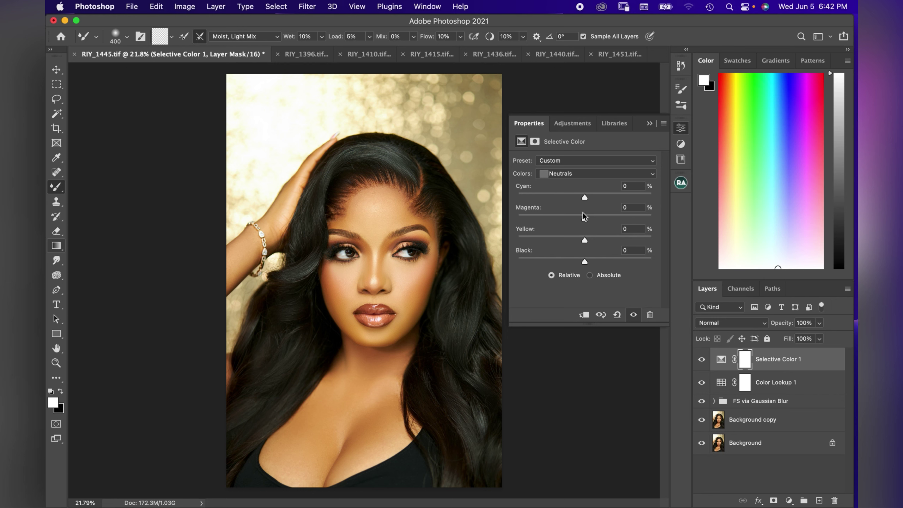
mouse_move(588, 203)
mouse_down()
mouse_move(605, 201)
mouse_move(554, 202)
mouse_move(589, 198)
mouse_up()
mouse_move(585, 219)
mouse_down()
mouse_move(599, 219)
mouse_move(575, 220)
mouse_move(585, 220)
mouse_up()
mouse_move(584, 240)
mouse_down()
mouse_move(570, 243)
mouse_move(592, 242)
mouse_move(563, 241)
mouse_move(586, 242)
mouse_up()
mouse_move(586, 260)
mouse_down()
mouse_move(525, 262)
mouse_move(658, 265)
mouse_move(587, 263)
mouse_up()
In the Selective Color blacks, set cyan to -5%, magenta to +1% and yellow to -3%
click(566, 173)
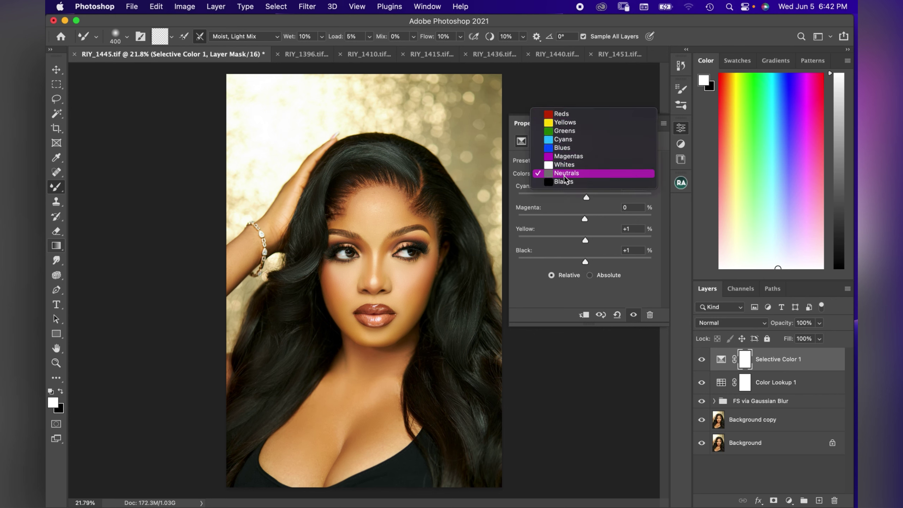
click(567, 174)
click(567, 181)
click(568, 186)
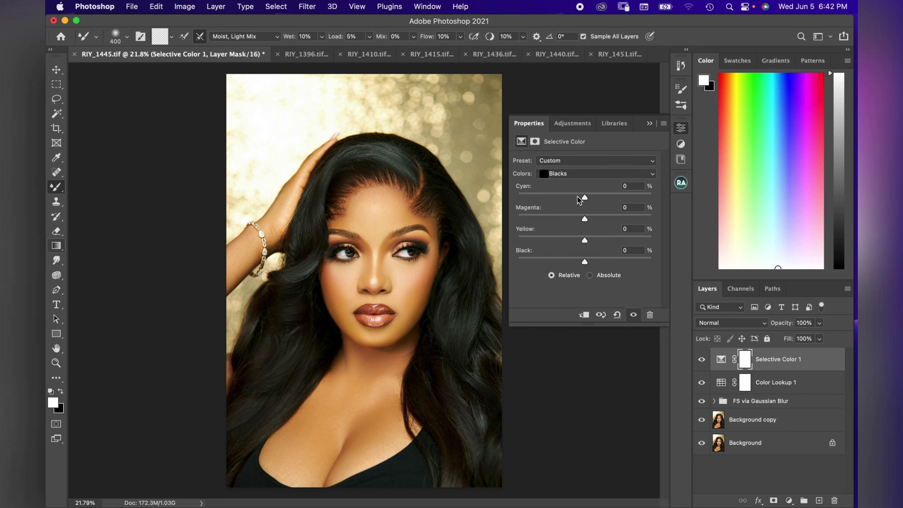
mouse_move(585, 198)
mouse_down()
mouse_move(577, 203)
mouse_move(598, 199)
mouse_move(582, 201)
mouse_up()
drag(585, 219, 586, 222)
drag(586, 241, 585, 261)
click(581, 174)
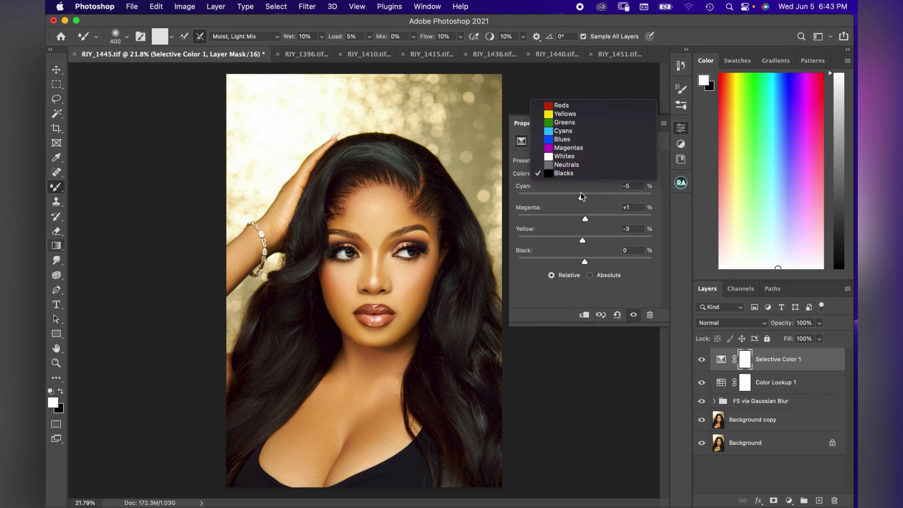
click(664, 277)
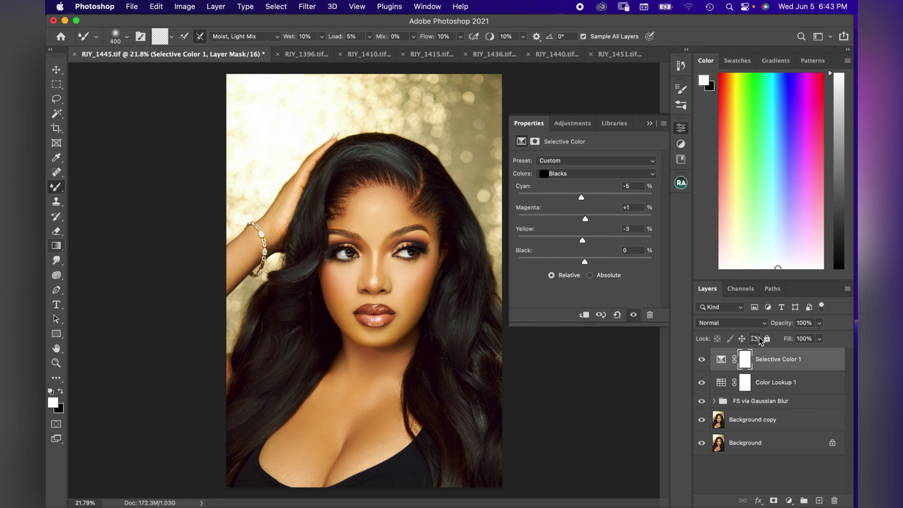
Add a Color Balance adjustment layer above Selective Color 1 and review its tonal range options, keeping Midtones selected
click(789, 500)
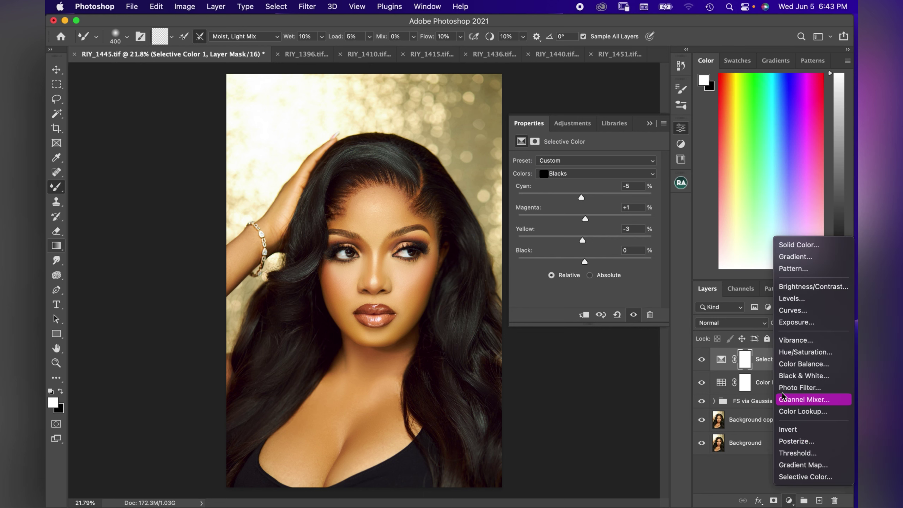
click(790, 364)
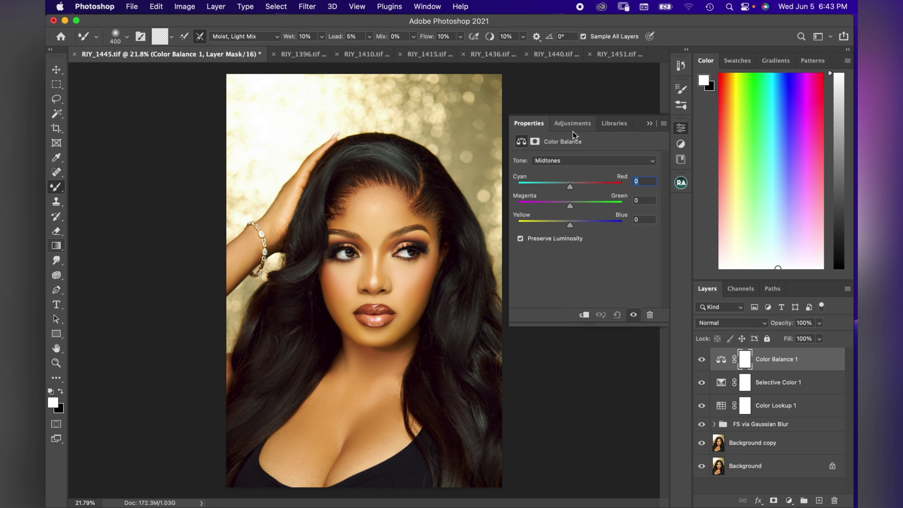
click(562, 161)
click(563, 160)
click(553, 164)
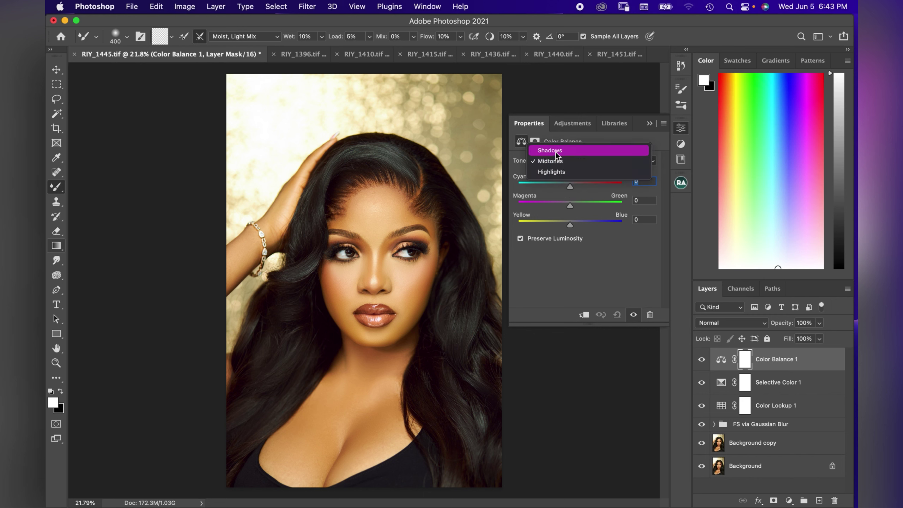
click(557, 150)
click(554, 161)
click(554, 173)
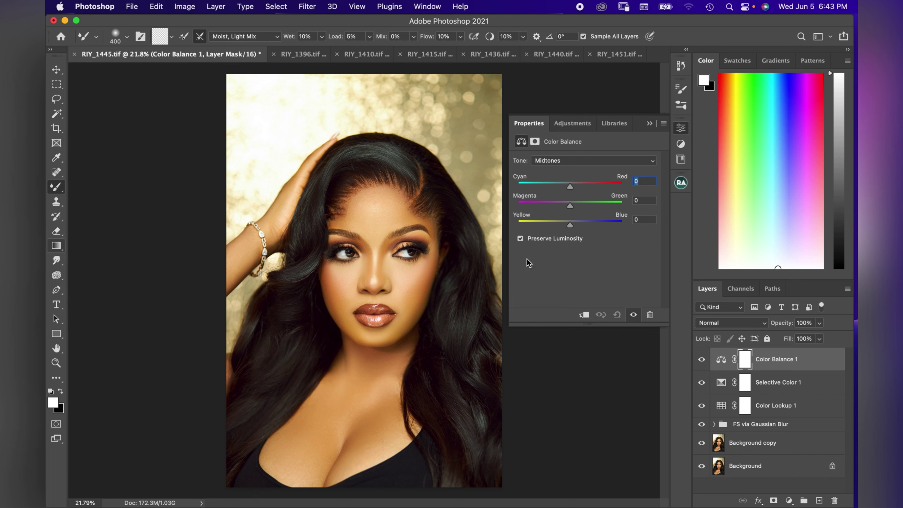
Try a Cyan–Red balance of +40 in the Color Balance midtones
drag(573, 185, 579, 184)
key(BackSpace)
text(40)
key(Return)
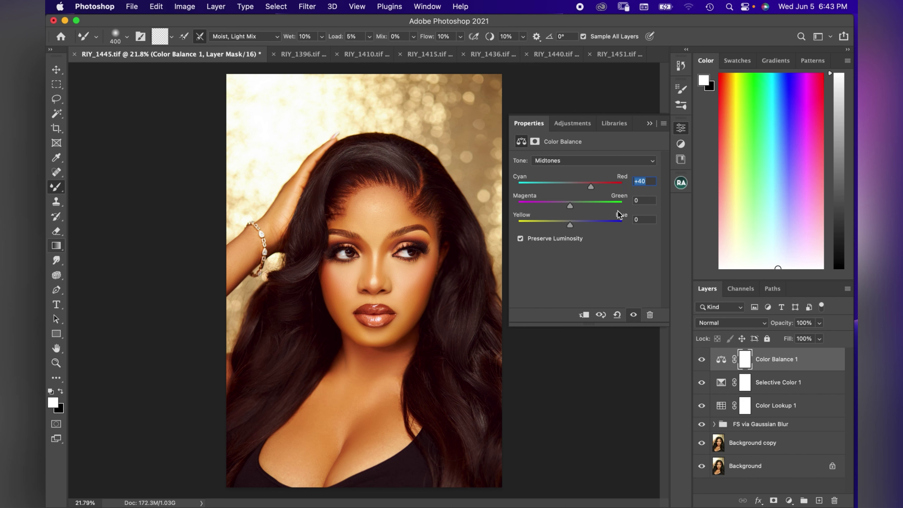
Fine-tune the Color Balance midtones along Cyan–Red, and shift the shadows slightly toward green and blue
drag(577, 188, 573, 186)
drag(569, 205, 569, 205)
click(571, 164)
click(571, 146)
drag(570, 205, 572, 205)
drag(570, 223, 572, 223)
mouse_move(570, 188)
mouse_down()
mouse_move(583, 189)
mouse_move(570, 188)
mouse_up()
In the Color Balance highlights, set Cyan–Red to -2, Magenta–Green to +1 and Yellow–Blue to +3
click(566, 160)
click(559, 182)
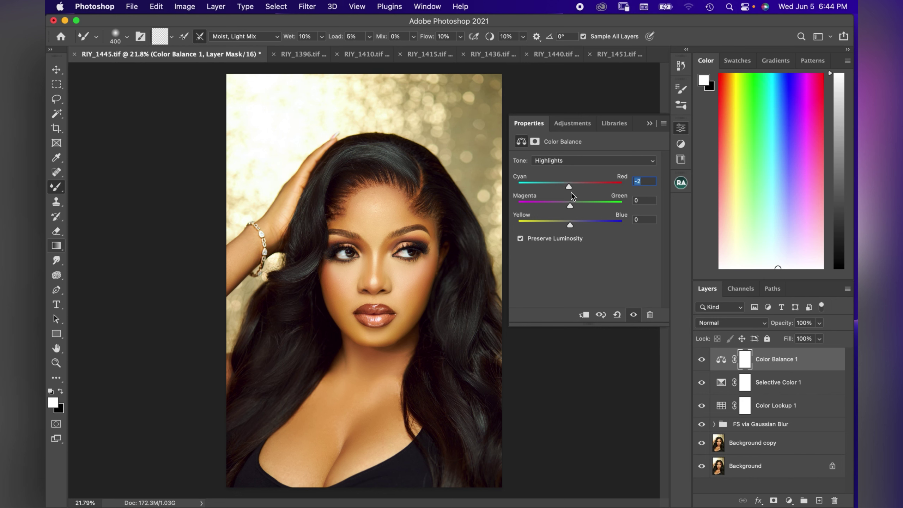
drag(570, 206, 571, 205)
click(572, 225)
Compare the portrait with and without the Color Balance, Selective Color and Color Lookup adjustments, viewing it closer up
click(700, 360)
click(702, 382)
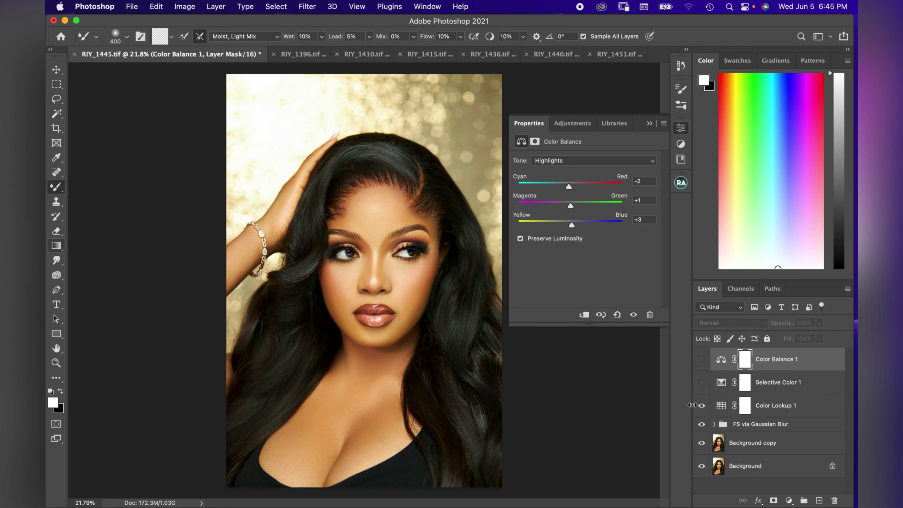
click(703, 406)
scroll(520, 391, up, 2)
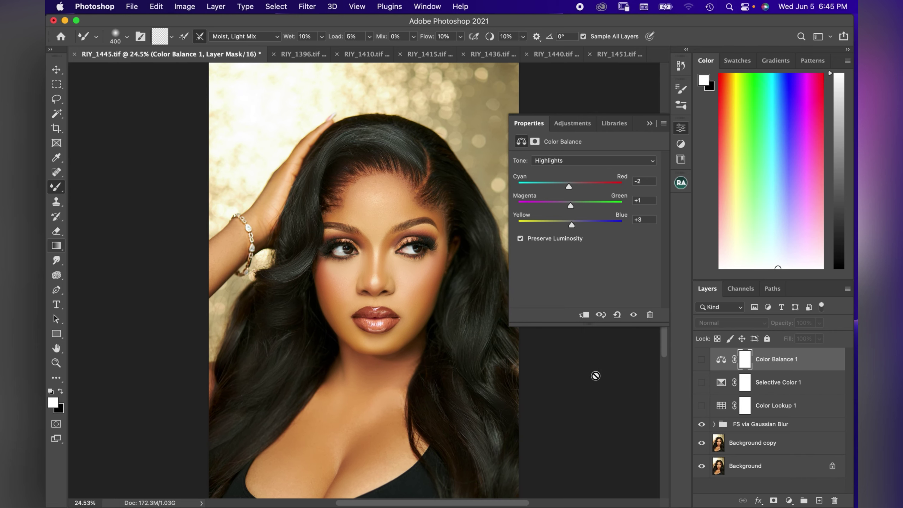
click(702, 405)
click(702, 382)
click(701, 360)
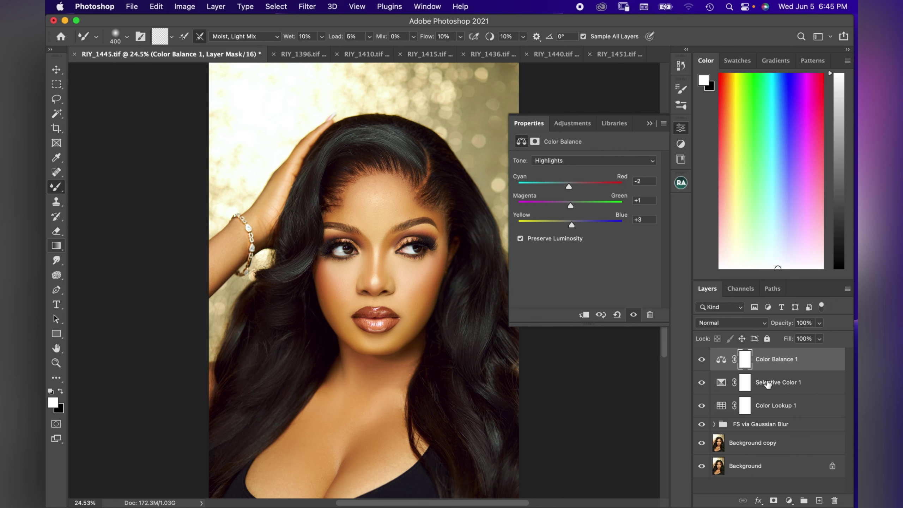
Group the Color Balance 1, Selective Color 1 and Color Lookup 1 layers under the name "colour grade"
shift+click(781, 407)
right_click(773, 389)
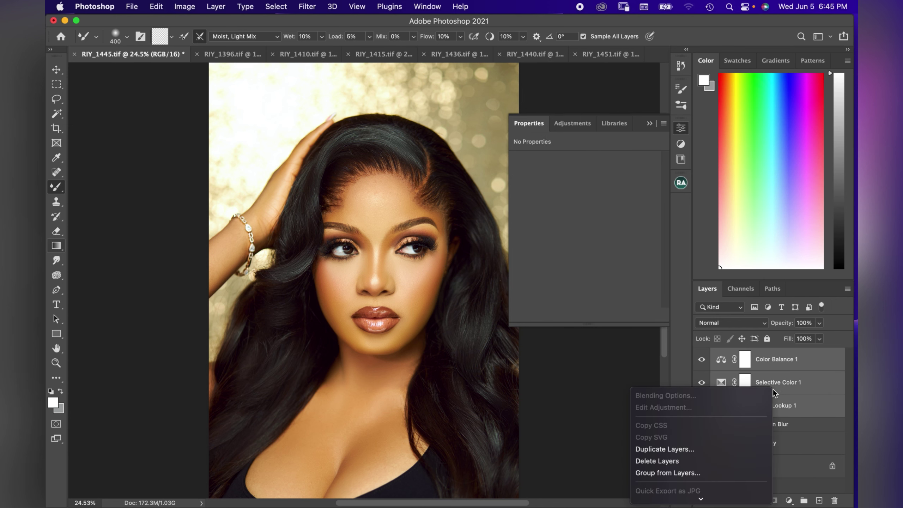
click(694, 473)
text(colour grade)
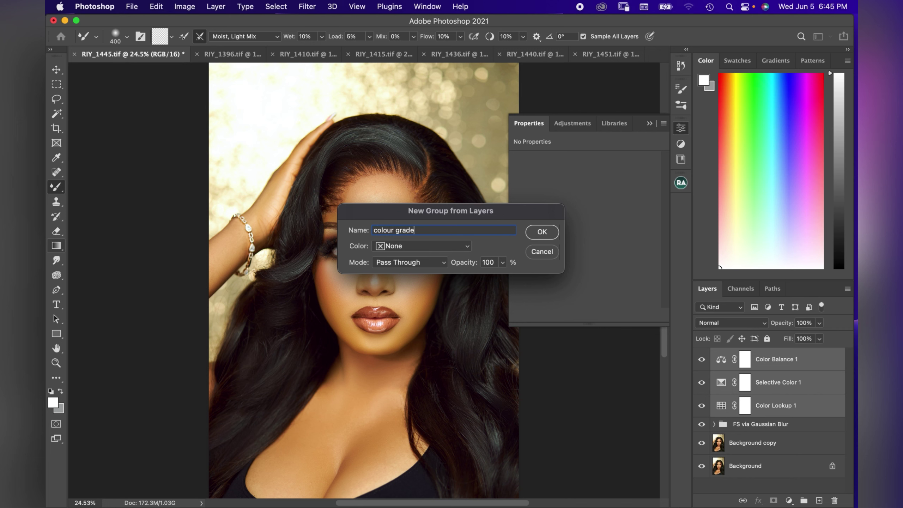
key(Return)
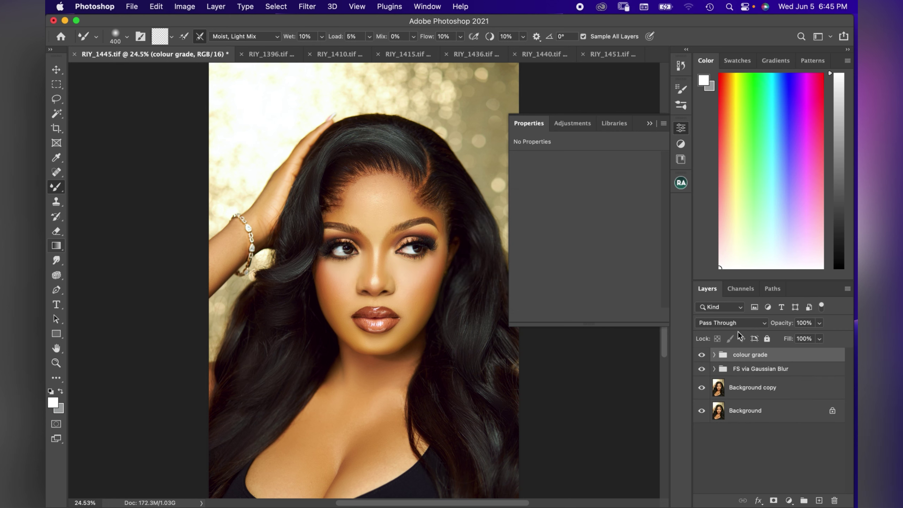
Compare the original portrait with the retouched and graded version by hiding and restoring all layers above the Background
drag(703, 356, 706, 391)
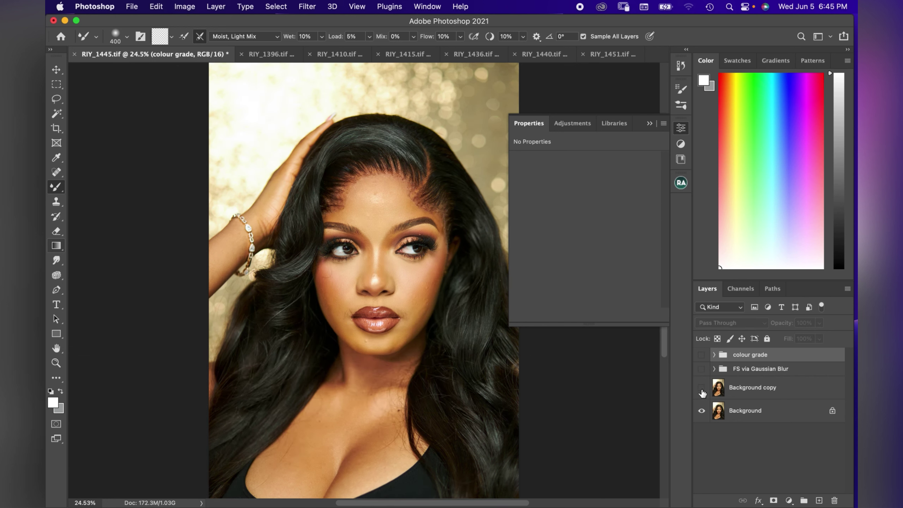
click(702, 388)
click(701, 369)
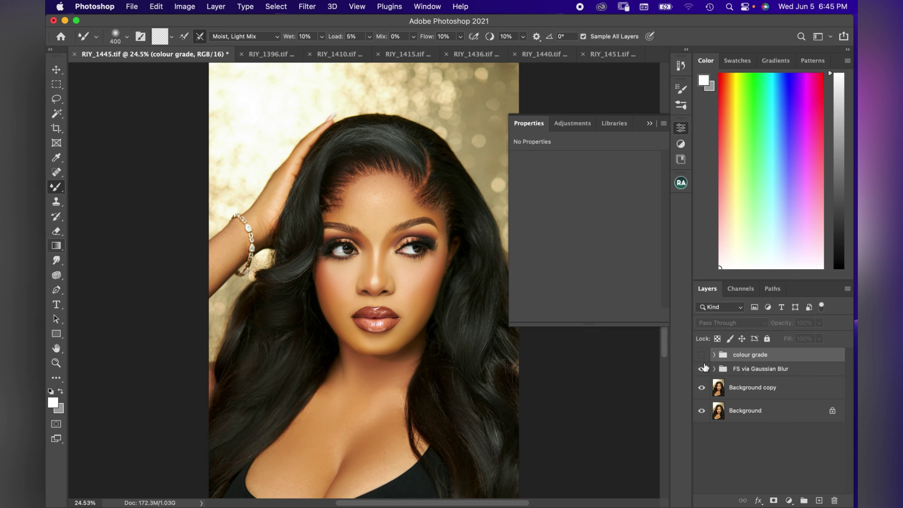
click(702, 355)
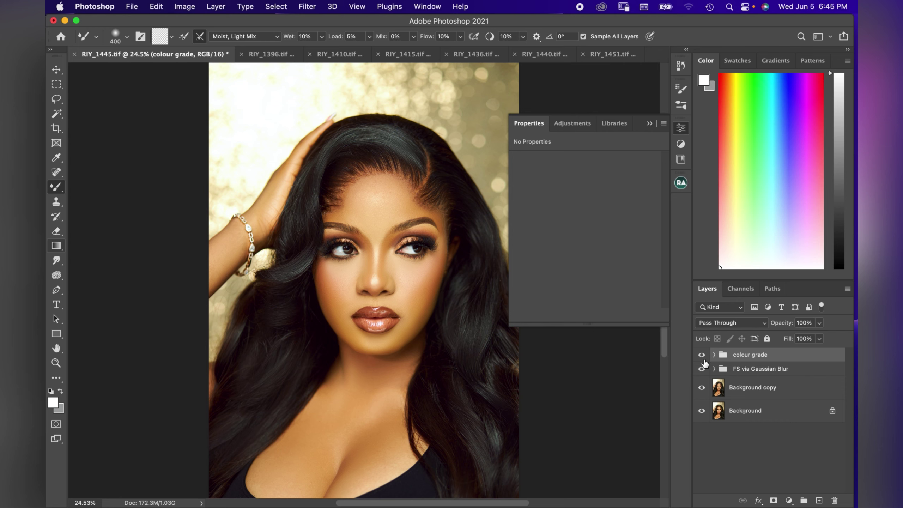